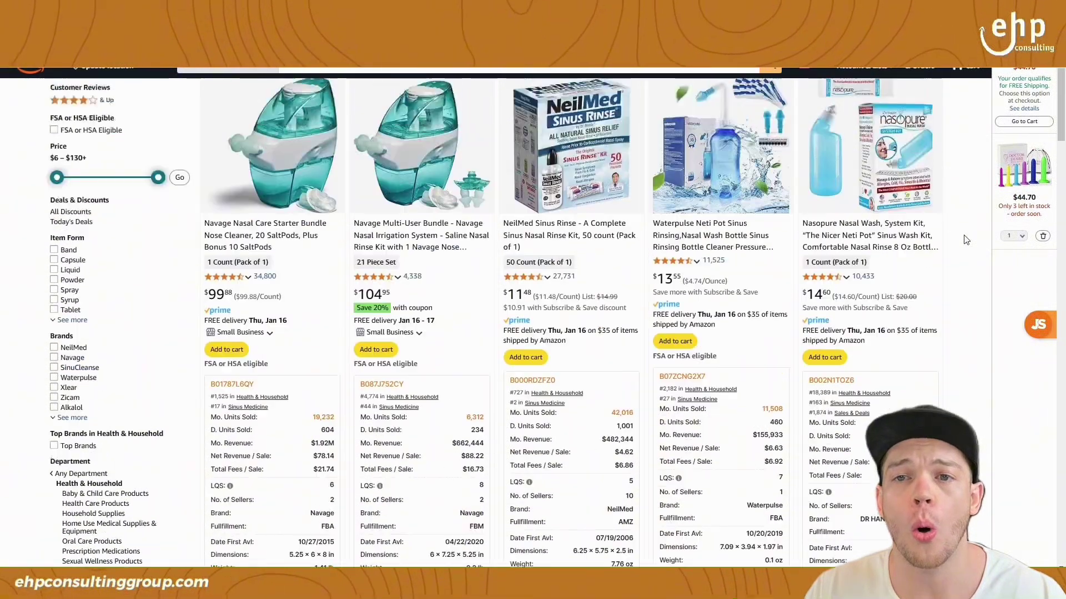
- Compare the nasal irrigation system listings' sales data and copy the ASIN of the Navage Nasal Care Starter Bundle
scroll(963, 241, up, 2)
scroll(961, 240, down, 4)
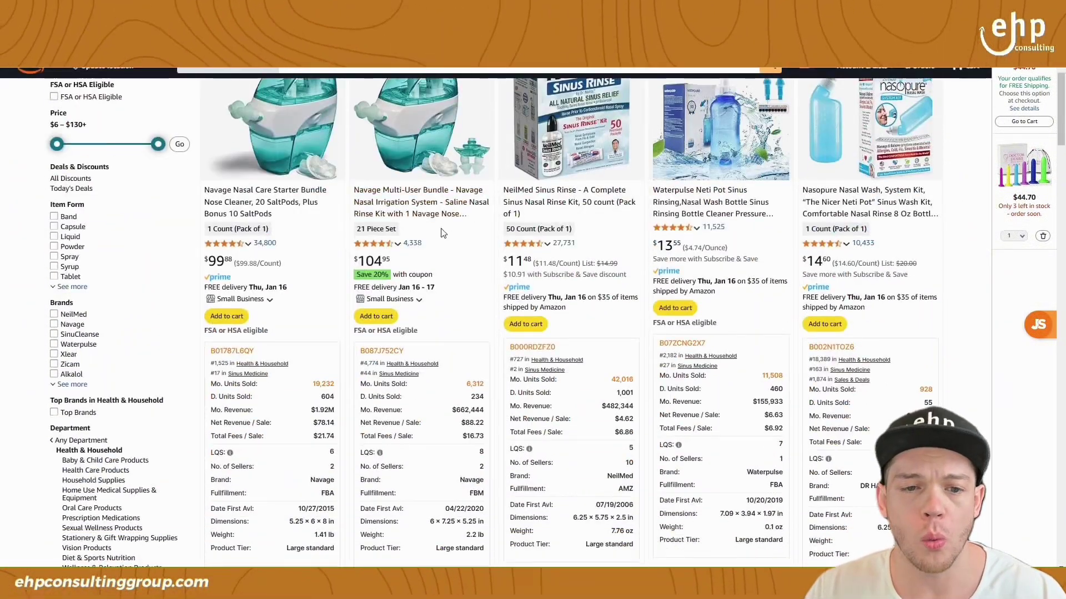
scroll(961, 240, up, 4)
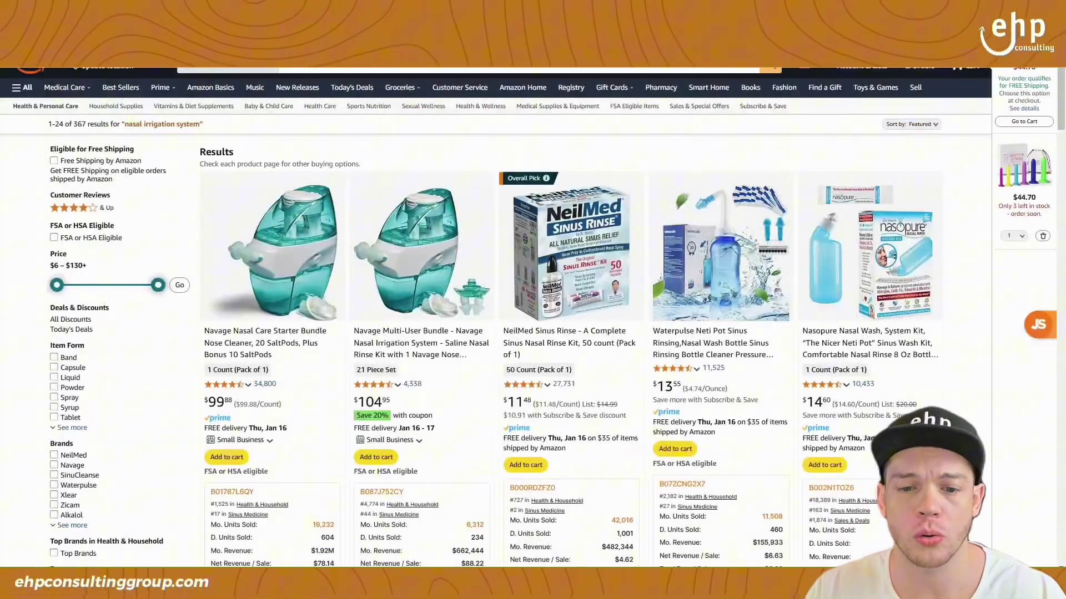
scroll(254, 260, down, 4)
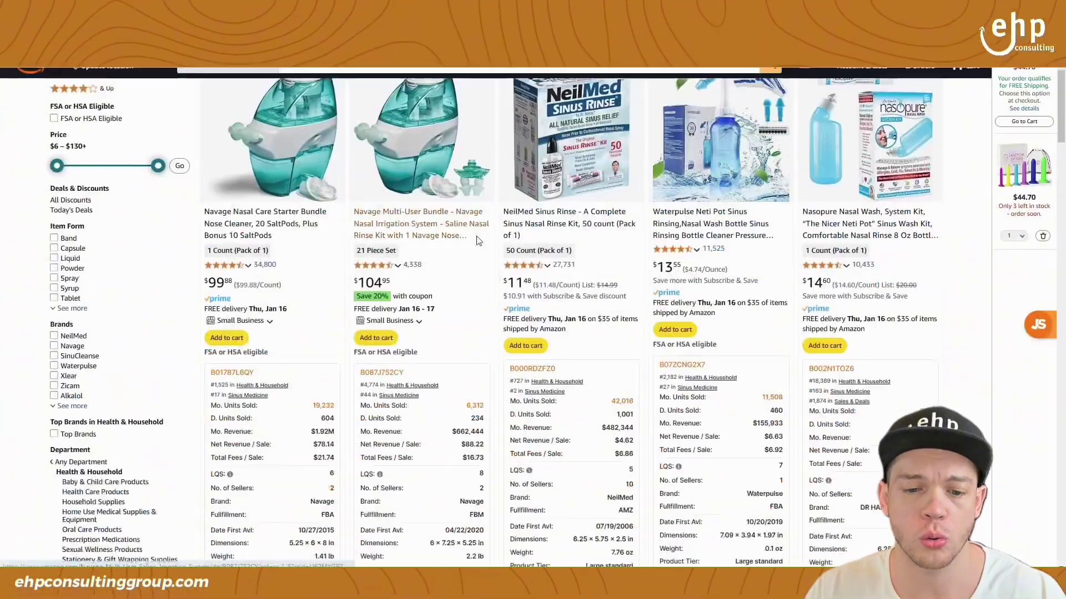
scroll(254, 261, up, 3)
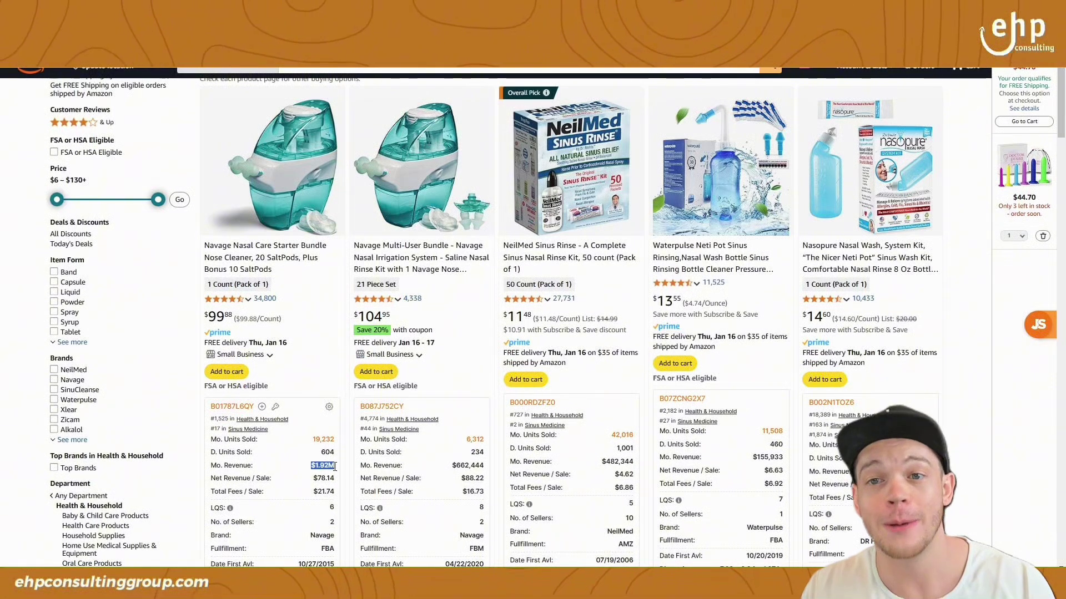
click(235, 408)
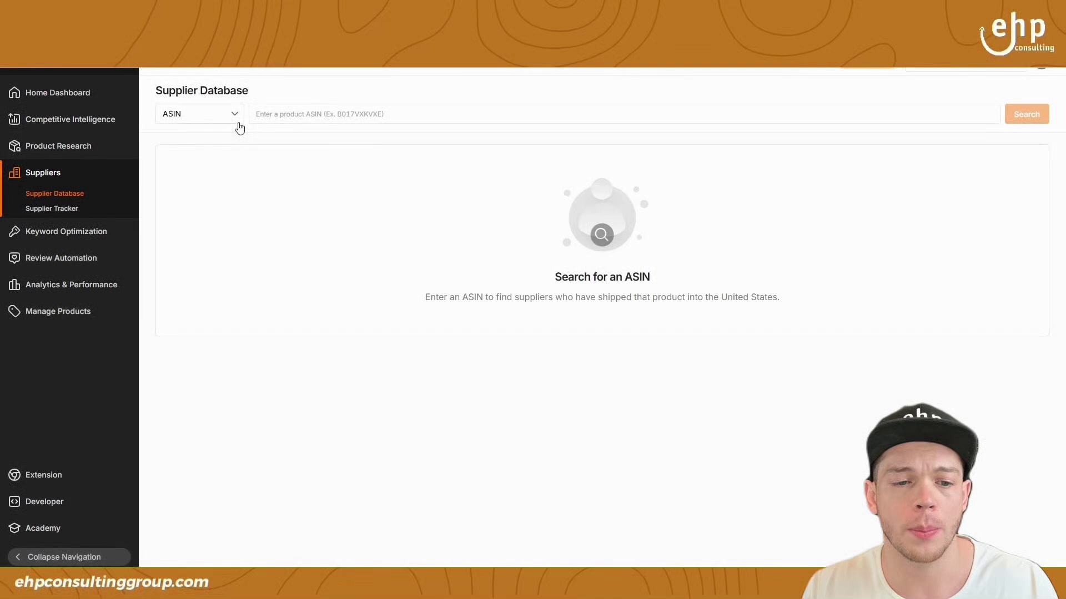
- Switch to Jungle Scout's Supplier Database and search for suppliers of ASIN B01787L6QY
click(317, 118)
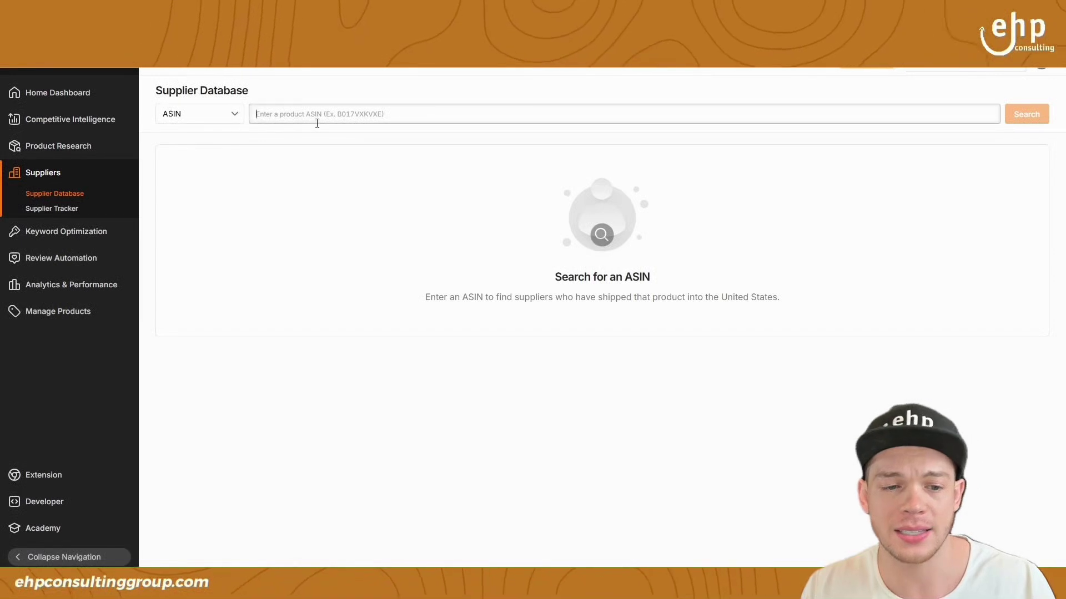
key(ctrl+v)
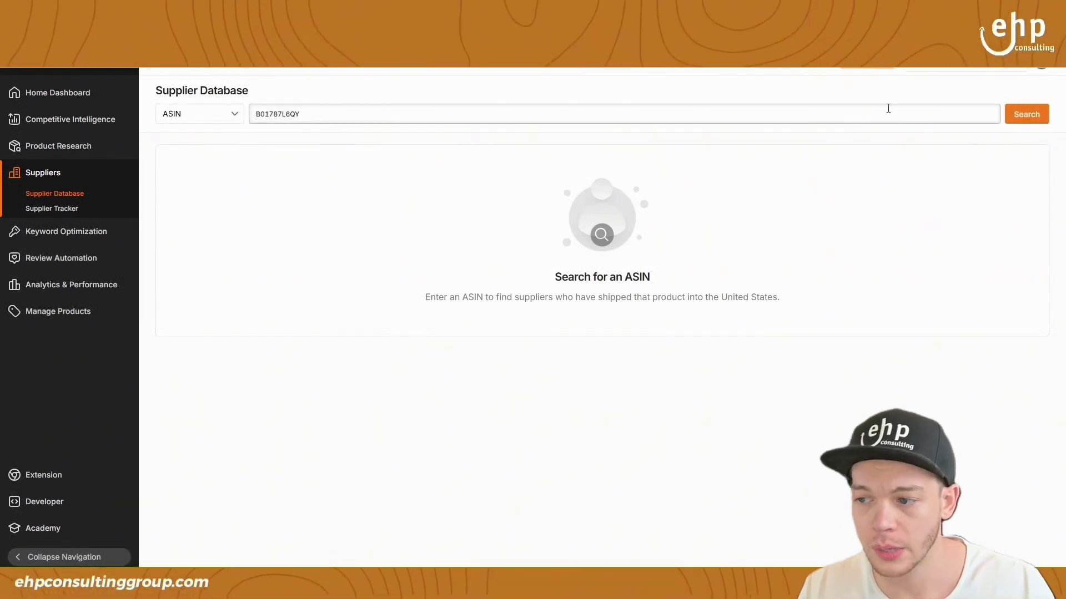
click(1013, 114)
- Examine the supplier results for the Navage product, highlighting Kin Seng Macau Commercial Company's name and its shipments to Rhinosystems Inc
scroll(544, 377, down, 3)
scroll(544, 377, up, 2)
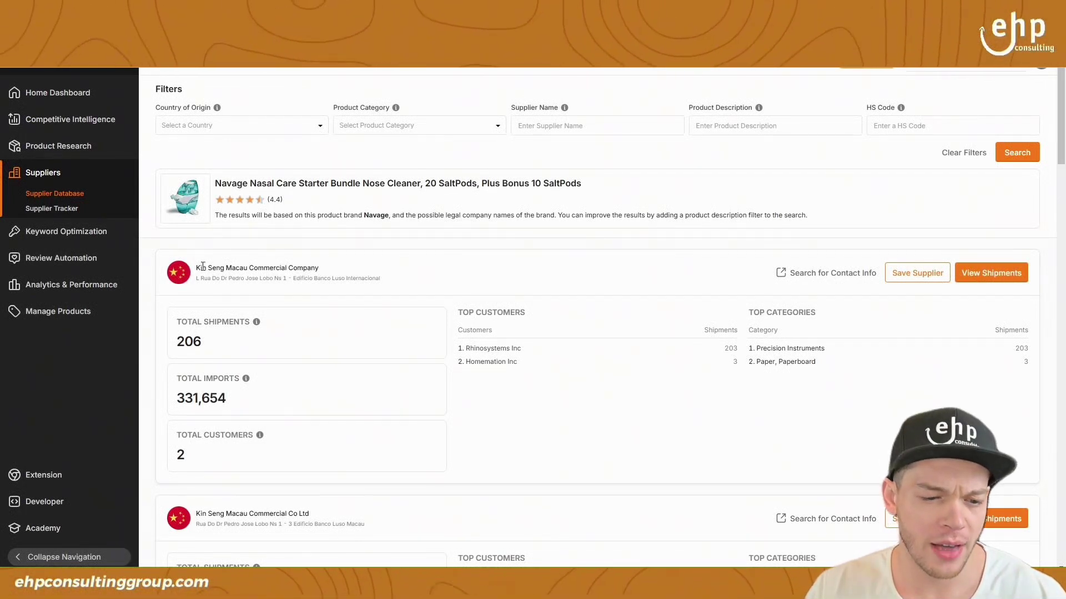
drag(241, 270, 196, 268)
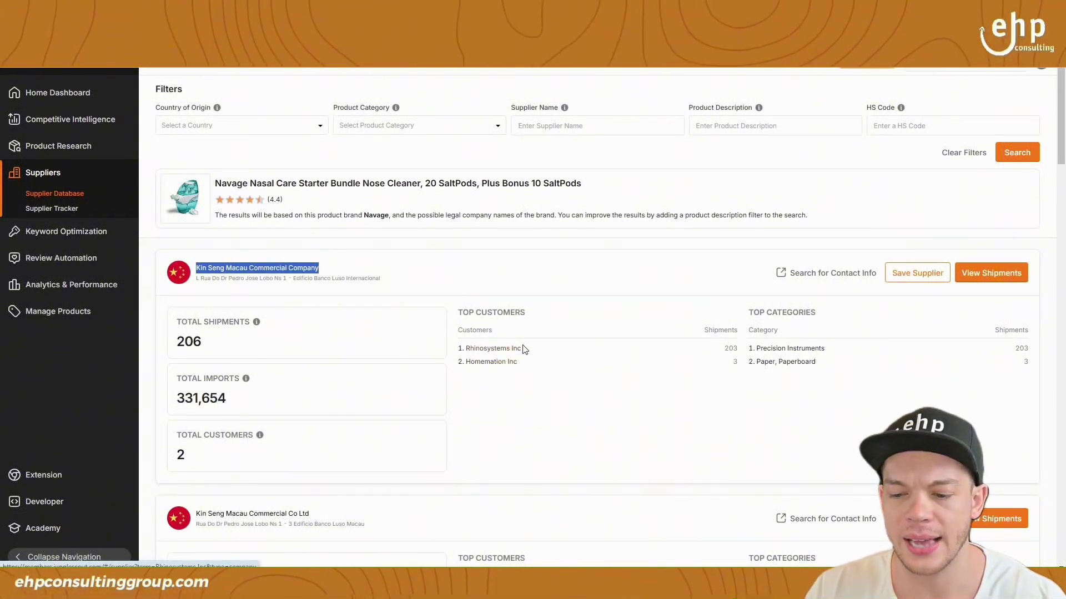
drag(720, 352, 743, 352)
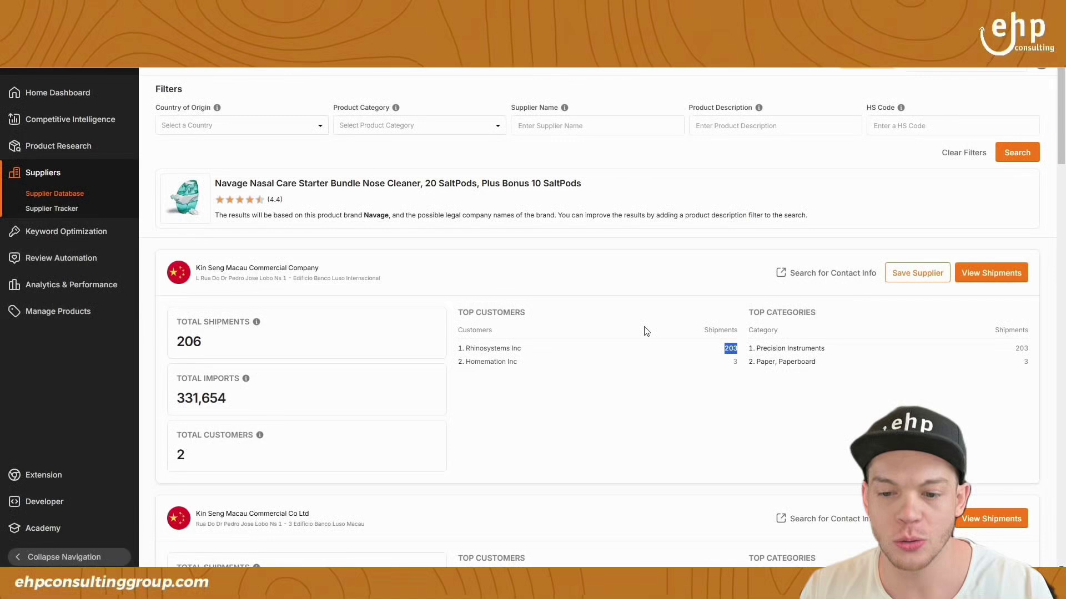
scroll(642, 331, down, 4)
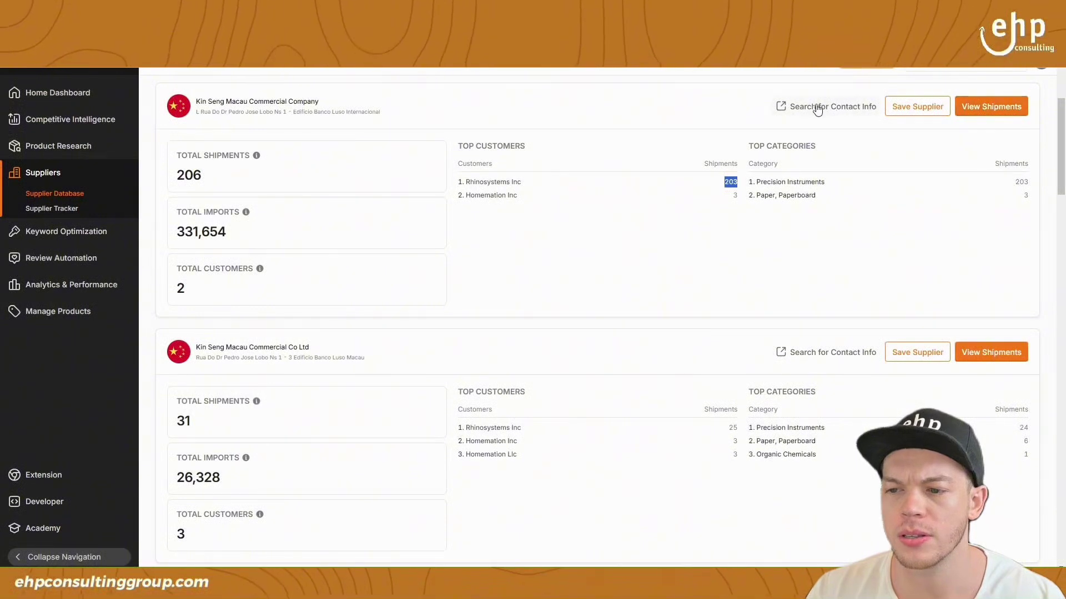
- Look up contact information for Kin Seng Macau Commercial Company and close the web search results
scroll(830, 206, up, 2)
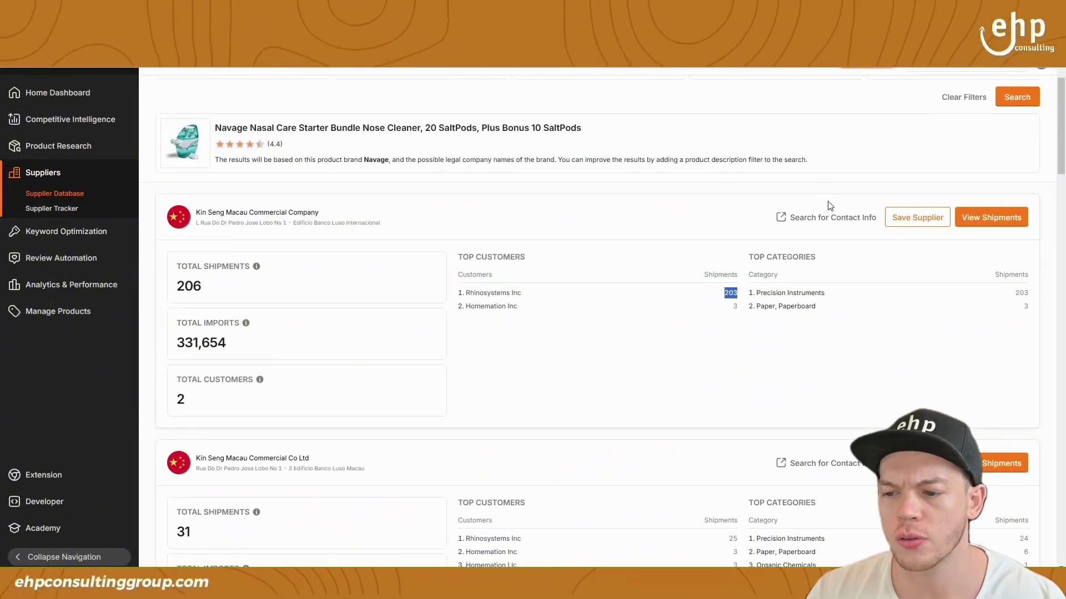
click(854, 217)
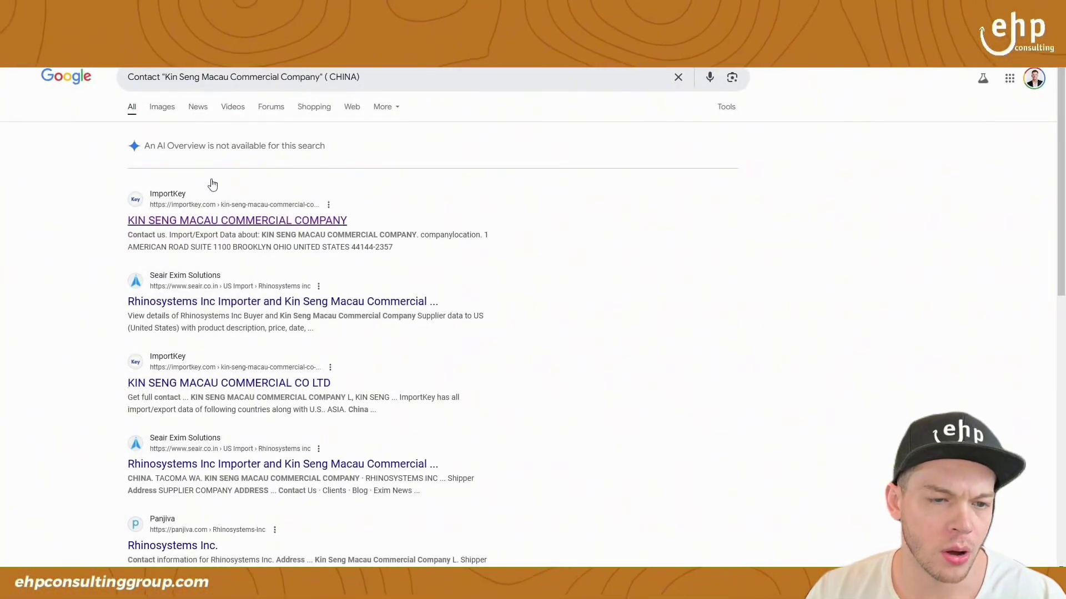
key(ctrl+w)
- Examine Kin Seng Macau Commercial Company's shipment history, including product descriptions, quantities and weights, and close the shipment details
click(966, 217)
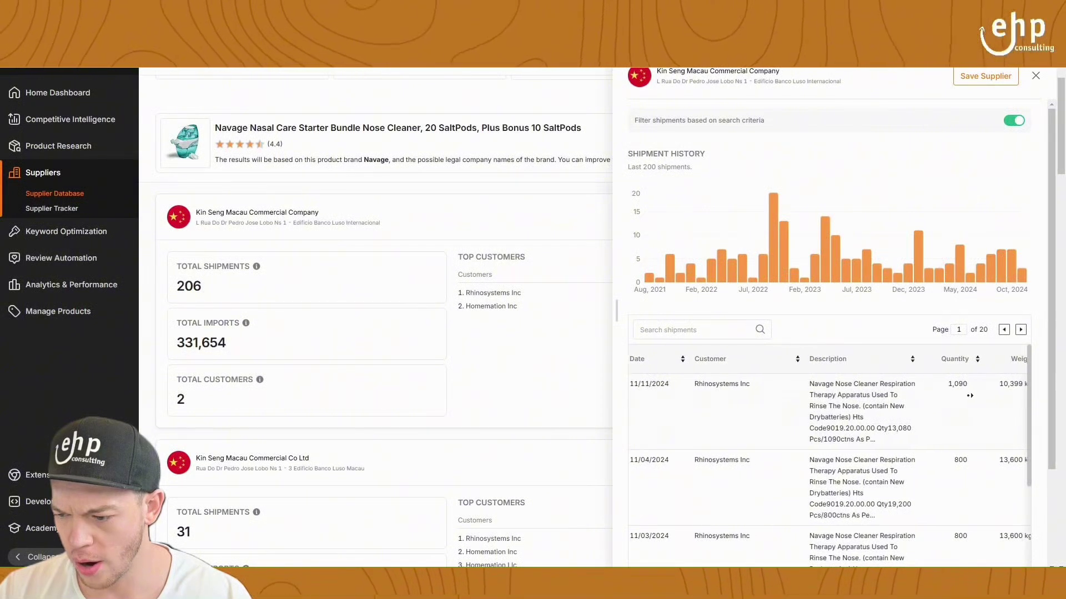
scroll(969, 400, right, 3)
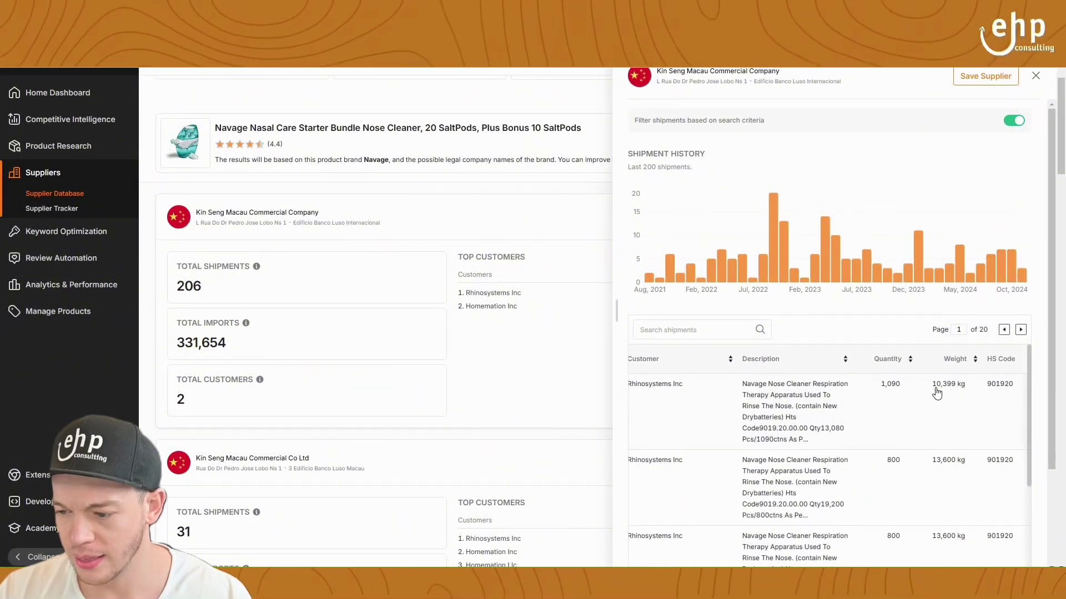
scroll(960, 388, right, 1)
scroll(888, 394, left, 4)
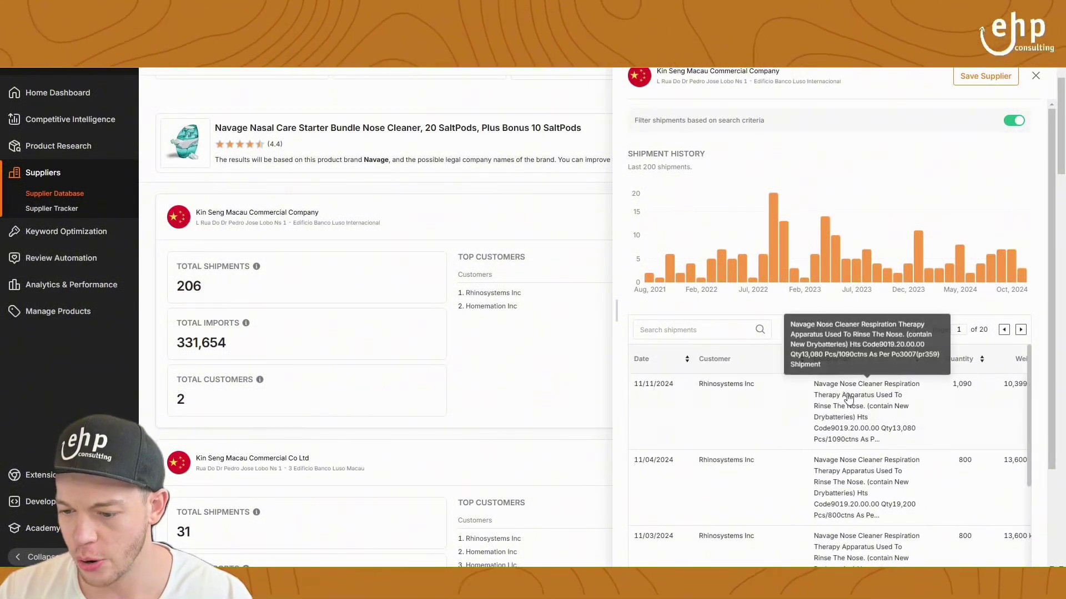
scroll(813, 425, up, 1)
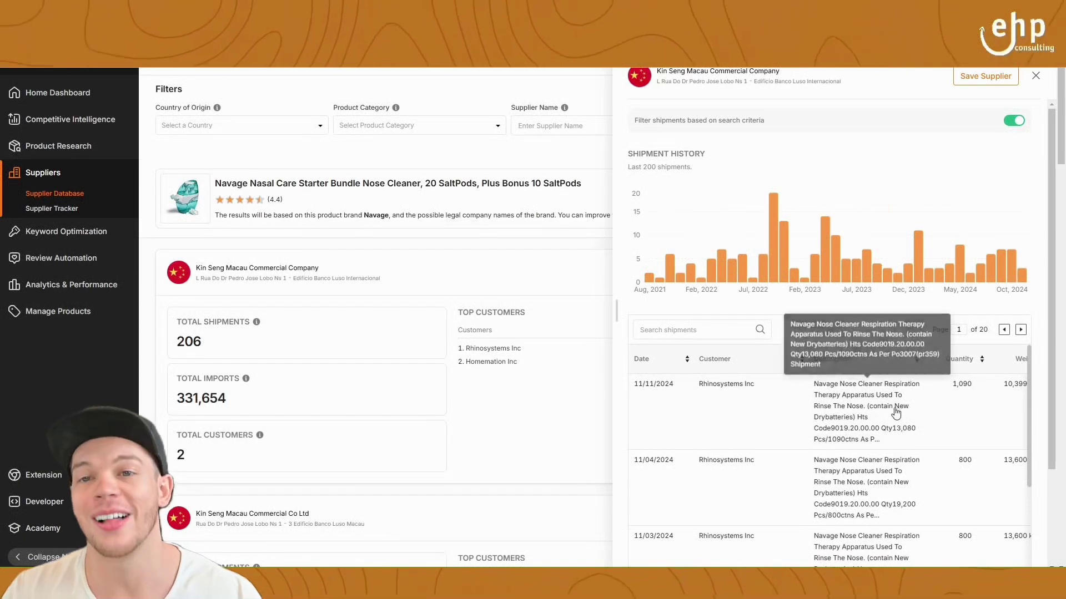
scroll(880, 405, down, 1)
scroll(875, 405, up, 1)
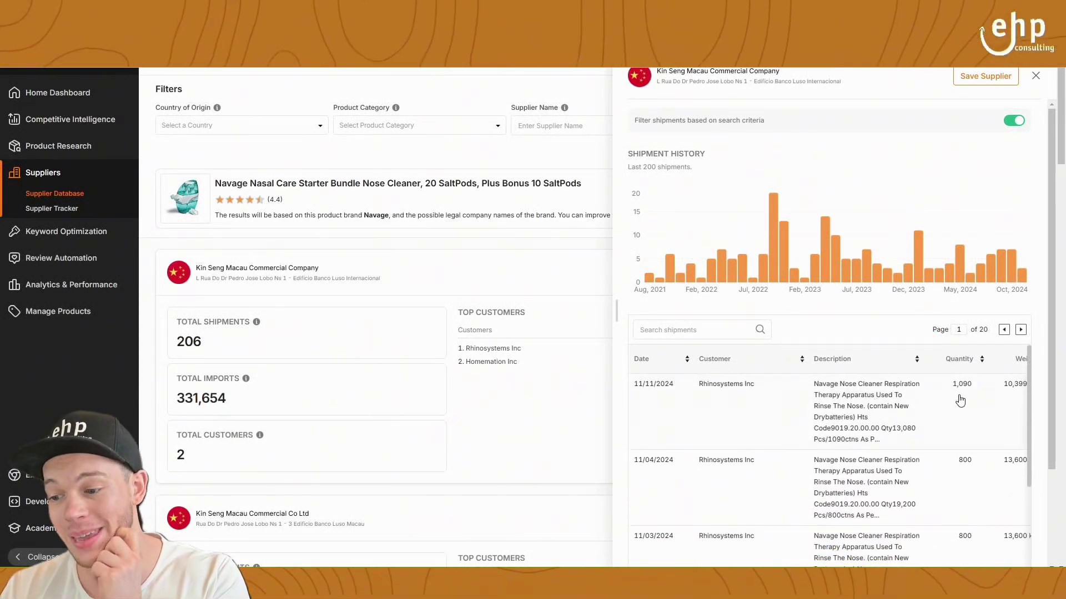
scroll(961, 399, down, 8)
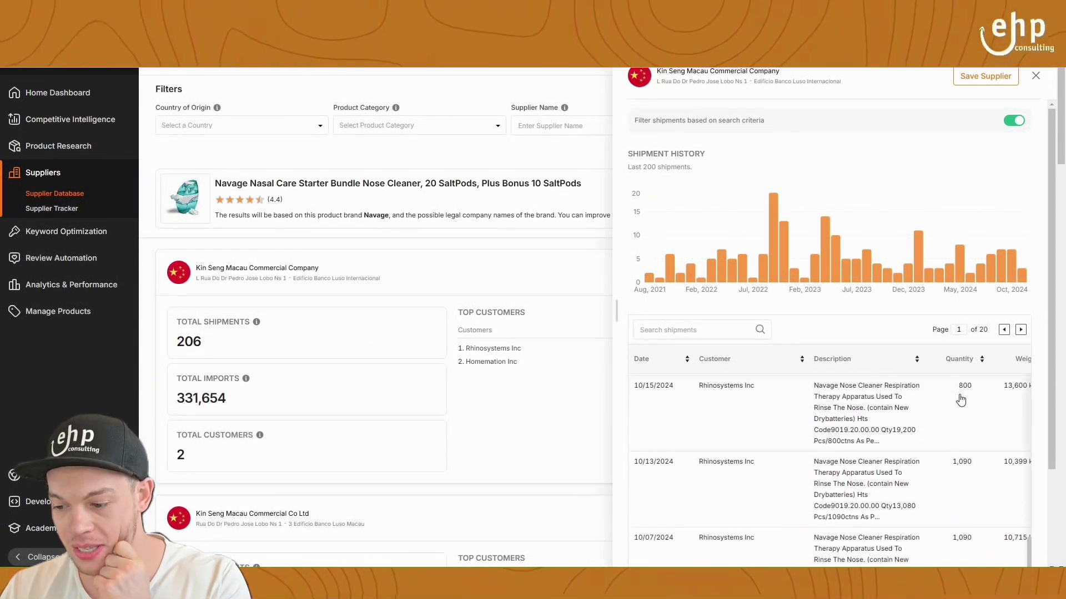
scroll(959, 505, down, 3)
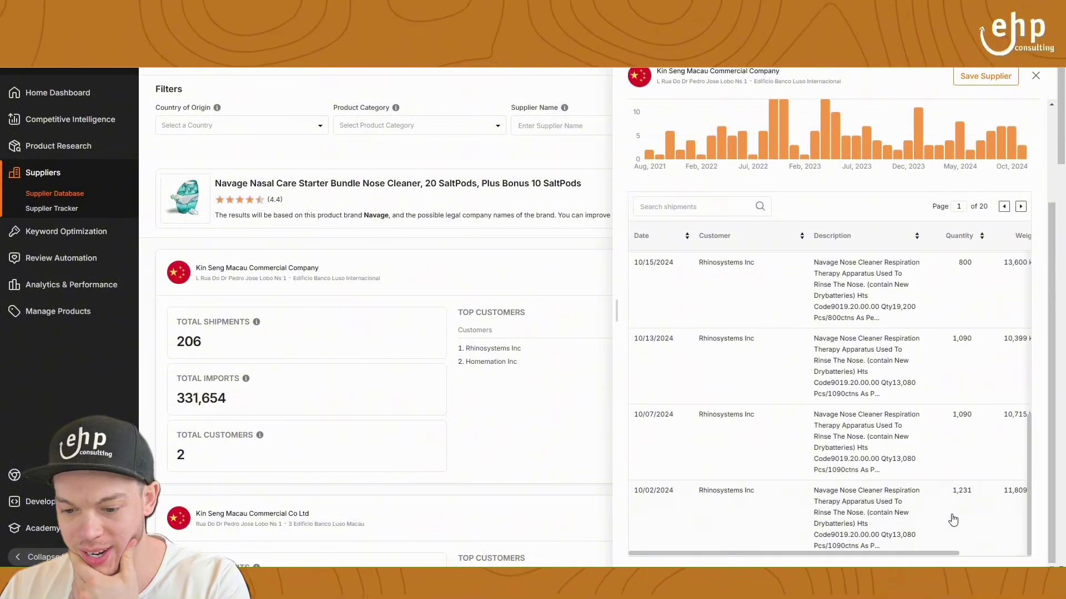
scroll(827, 522, up, 10)
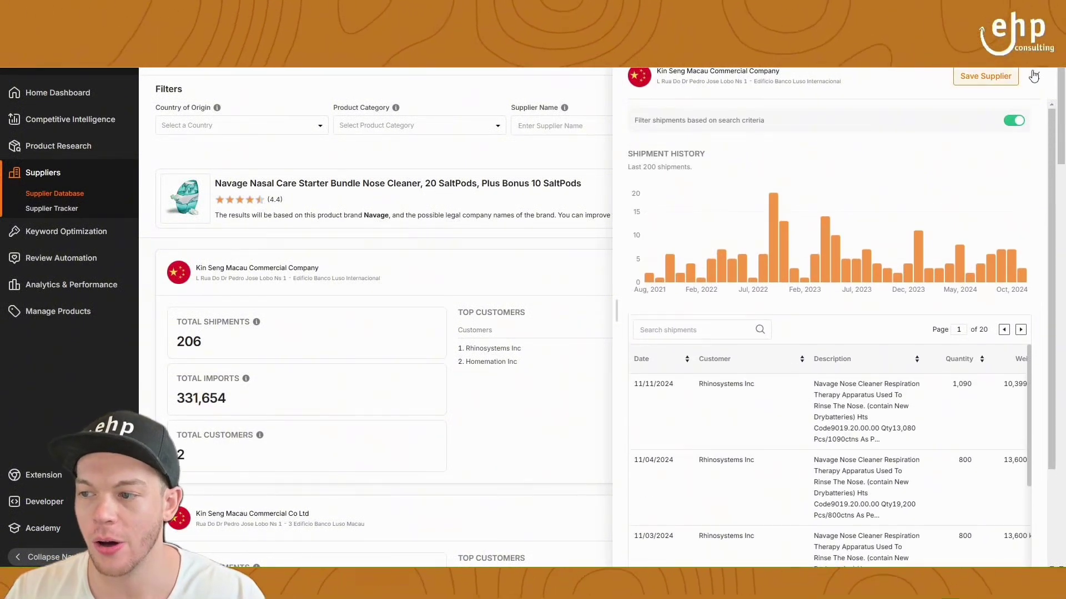
click(559, 305)
- Check the shipment descriptions of the second supplier, Kin Seng Macau Commercial Co Ltd, and close its shipment details
scroll(660, 316, down, 1)
scroll(660, 316, down, 5)
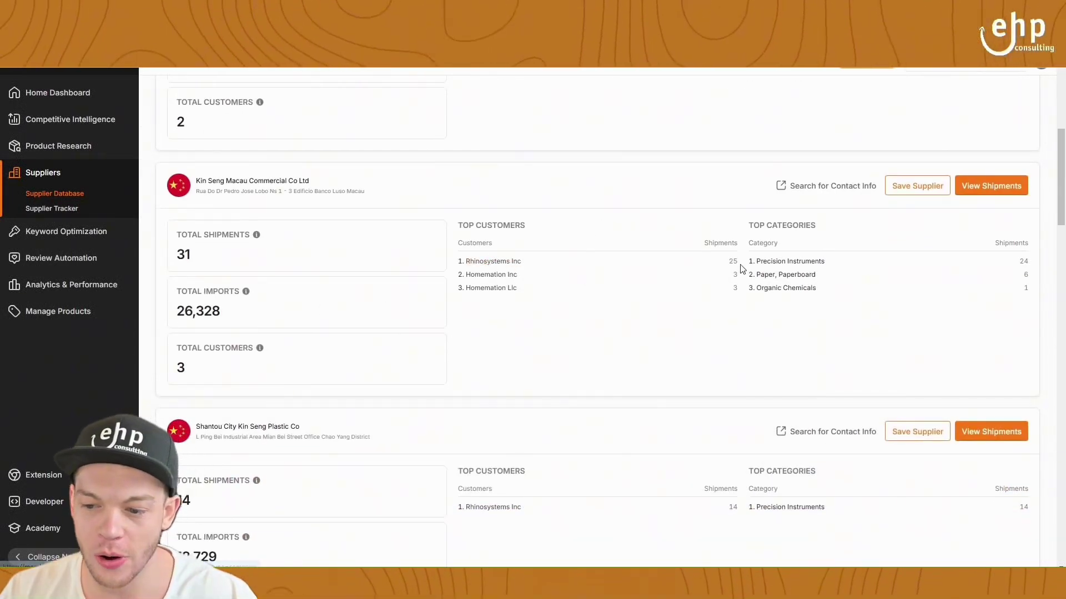
scroll(264, 240, up, 5)
scroll(272, 288, down, 3)
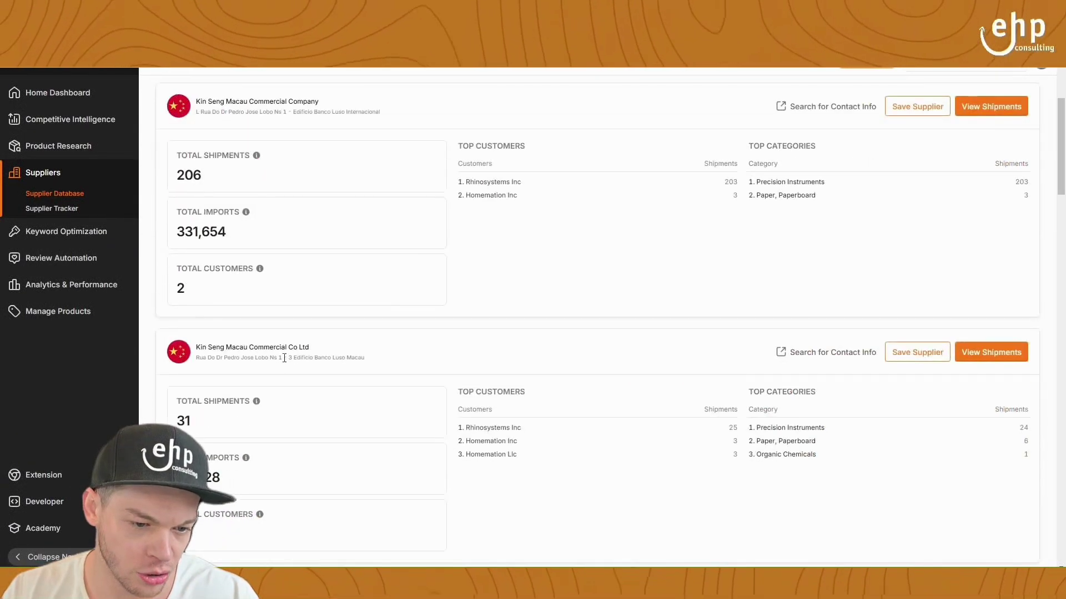
scroll(372, 362, down, 4)
scroll(666, 233, up, 1)
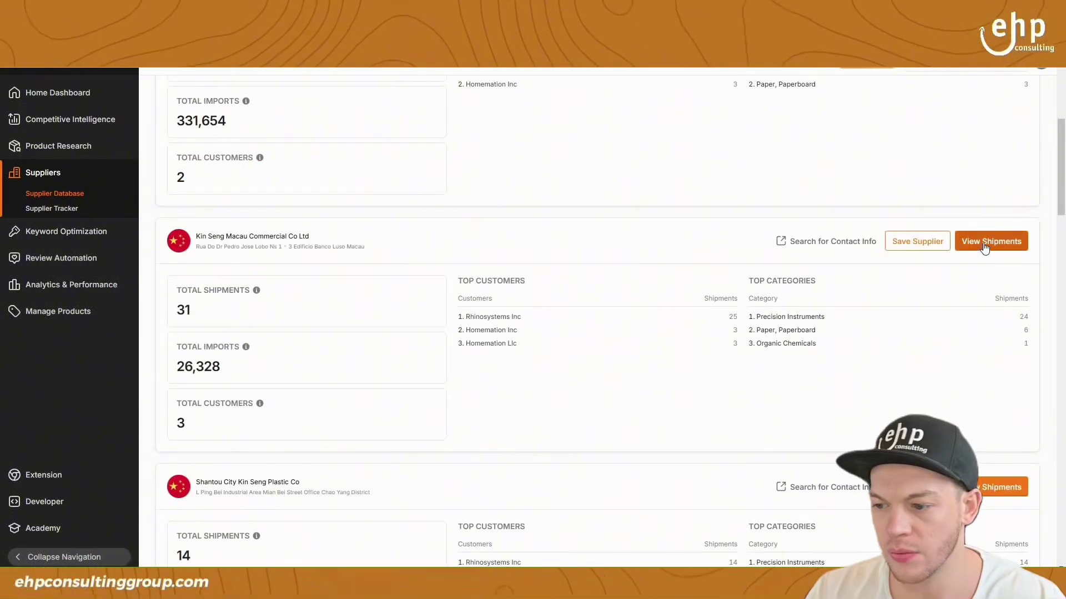
click(992, 241)
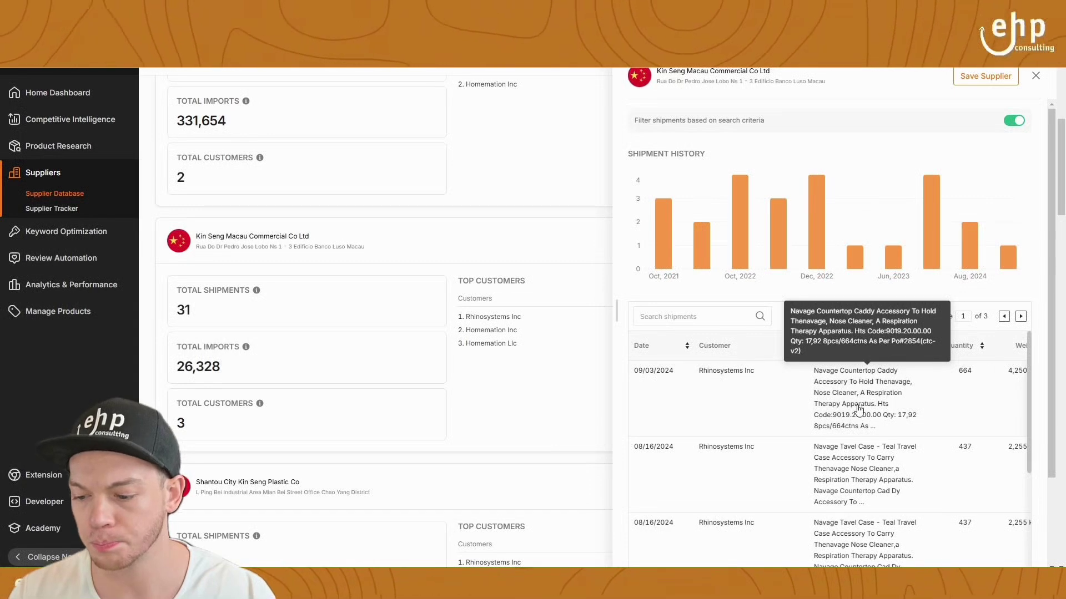
click(558, 396)
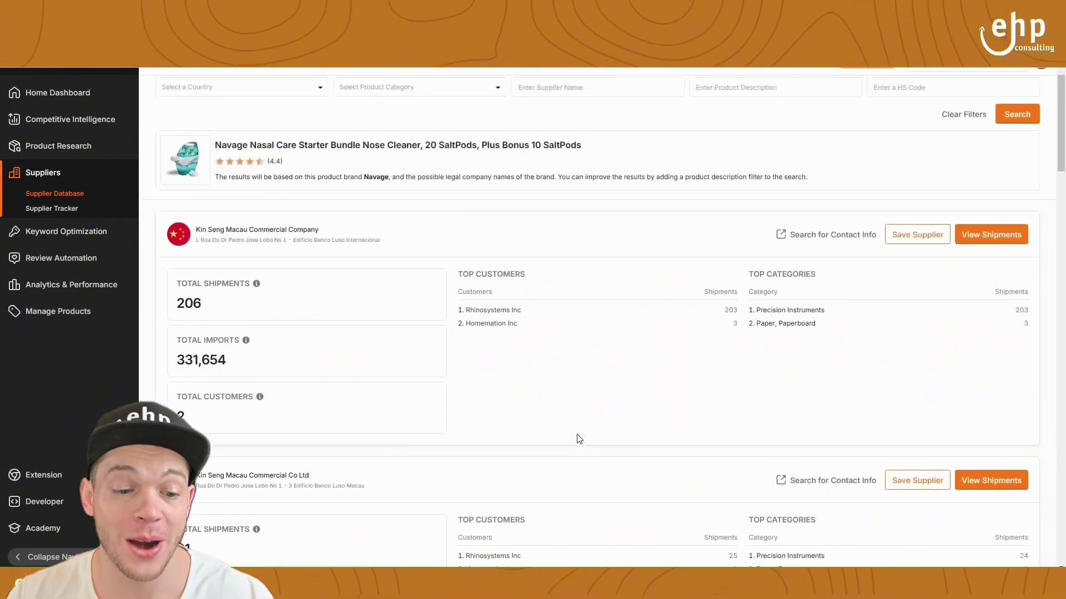
scroll(579, 439, up, 2)
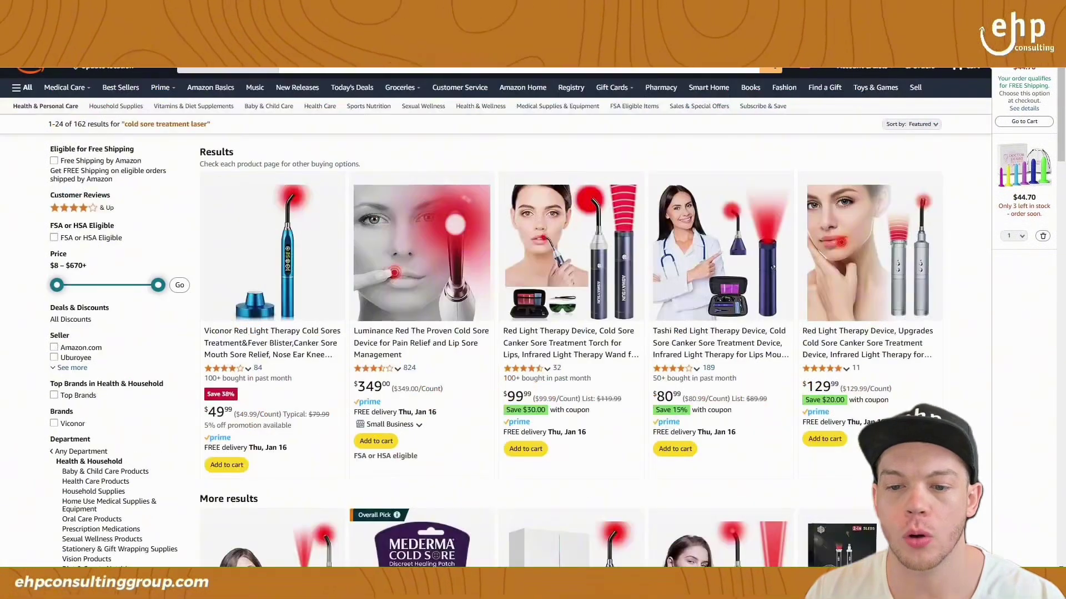
- Switch to the Amazon cold sore treatment laser results, highlight the aswaysun Red Light Therapy Device's monthly revenue, and copy its ASIN
click(363, 68)
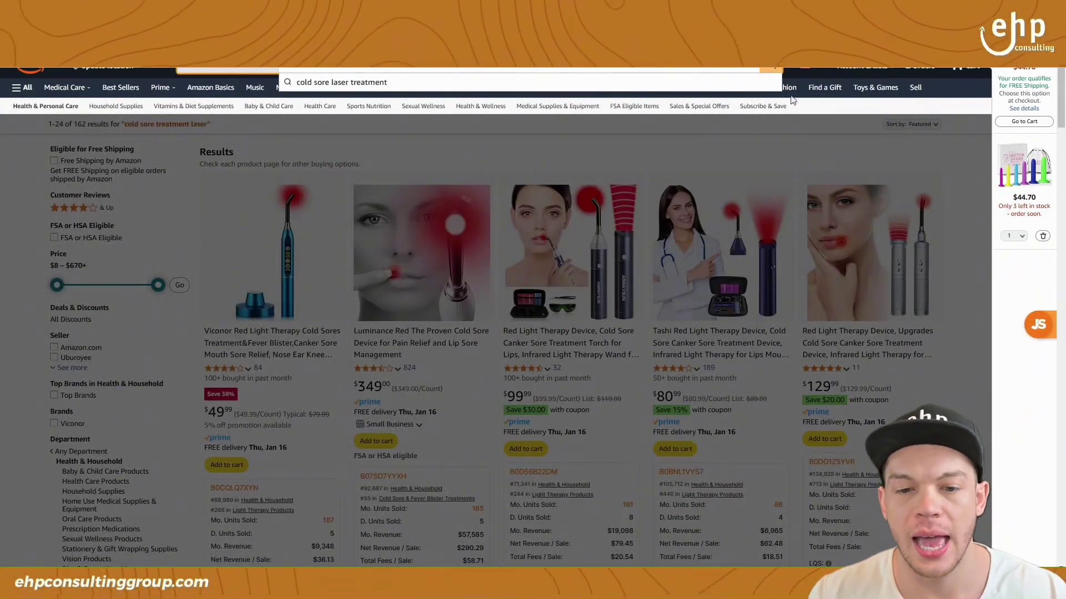
click(692, 139)
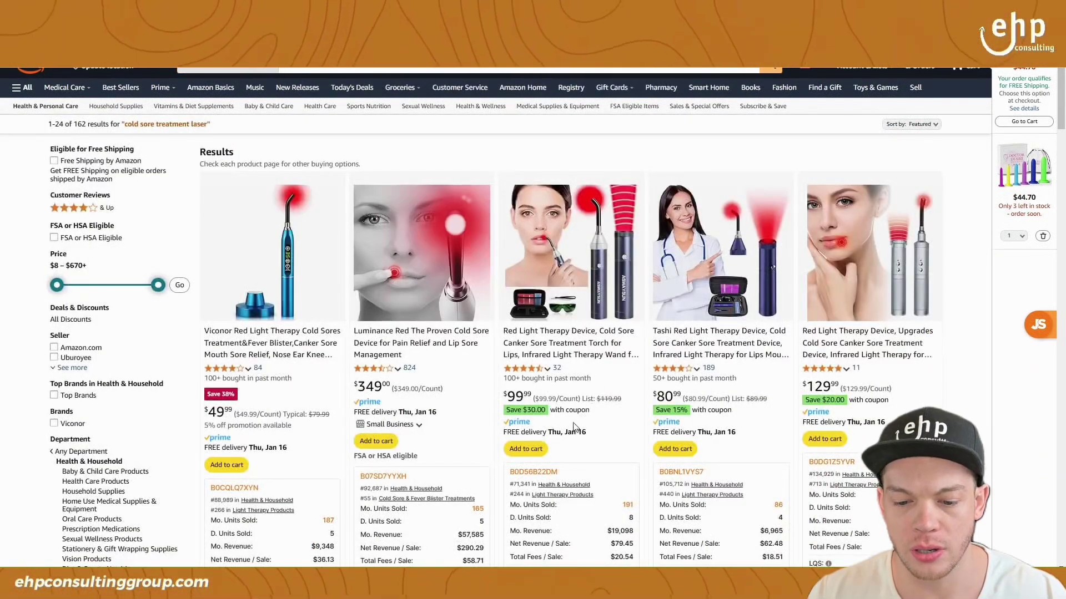
click(524, 369)
scroll(611, 333, down, 3)
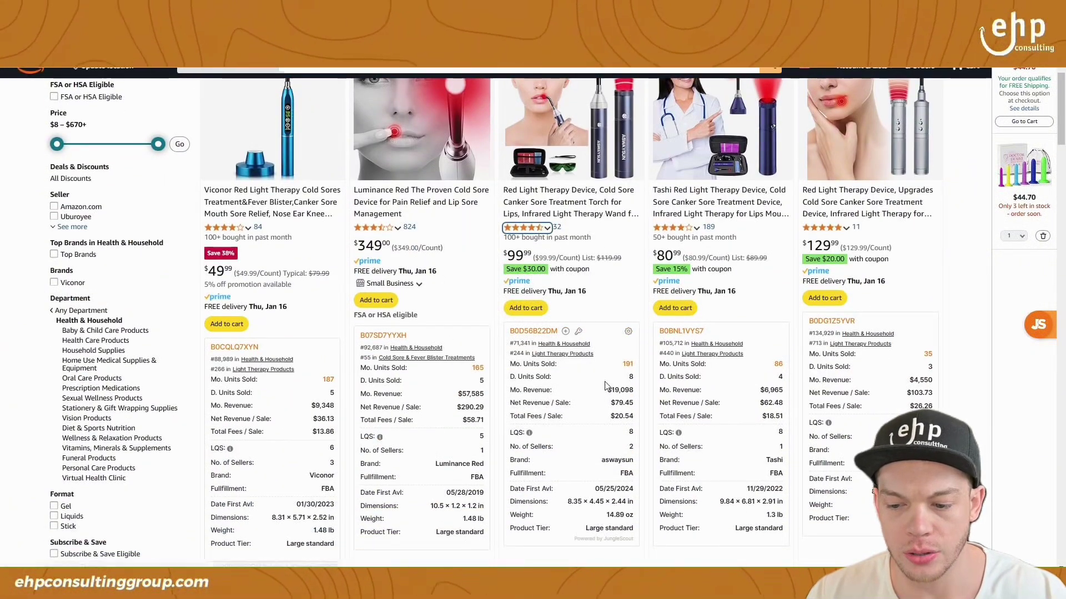
drag(611, 390, 633, 390)
scroll(555, 333, up, 1)
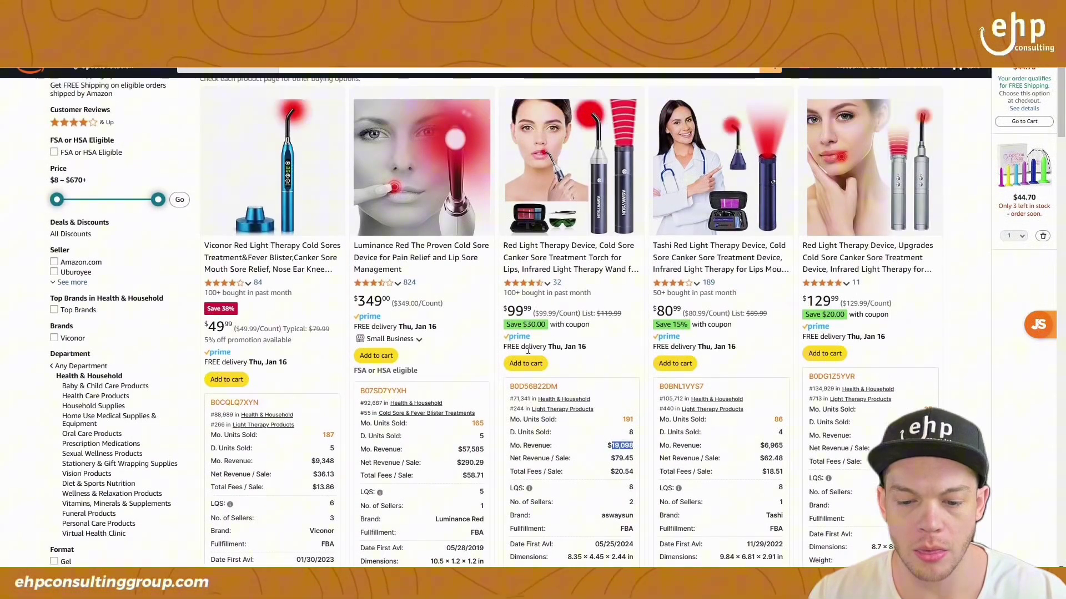
click(534, 386)
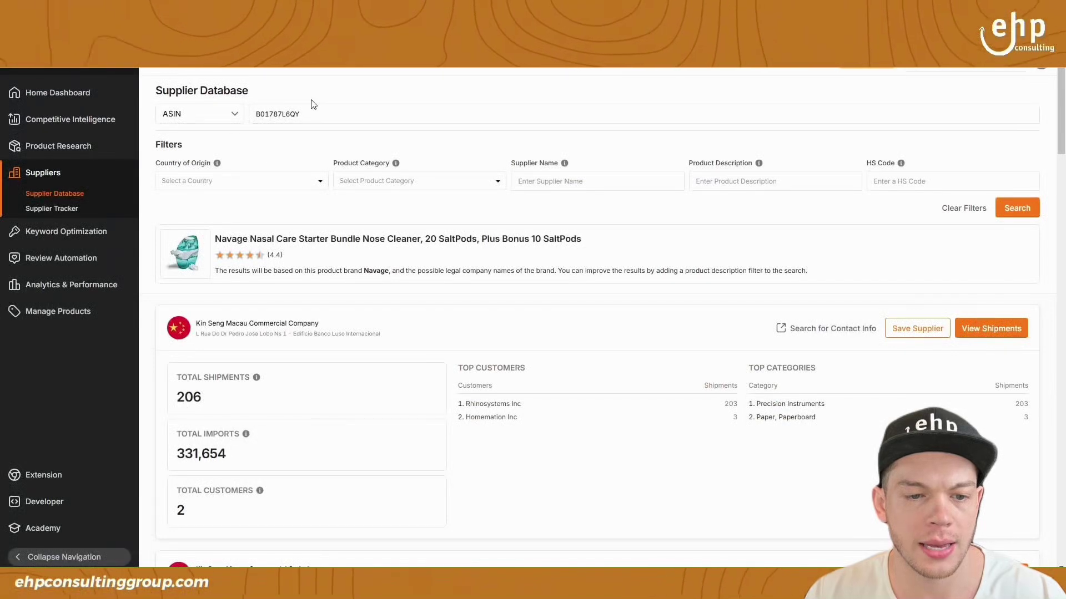
- Search Jungle Scout's Supplier Database for ASIN B0D56B22DM and look through the listed suppliers
click(321, 113)
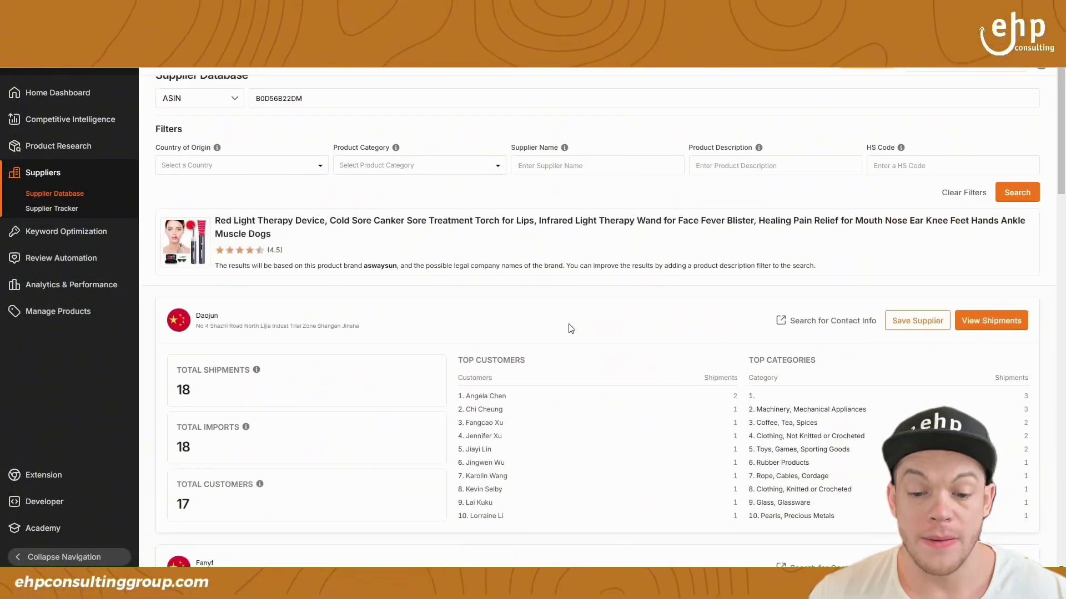
scroll(842, 250, down, 3)
scroll(800, 271, up, 3)
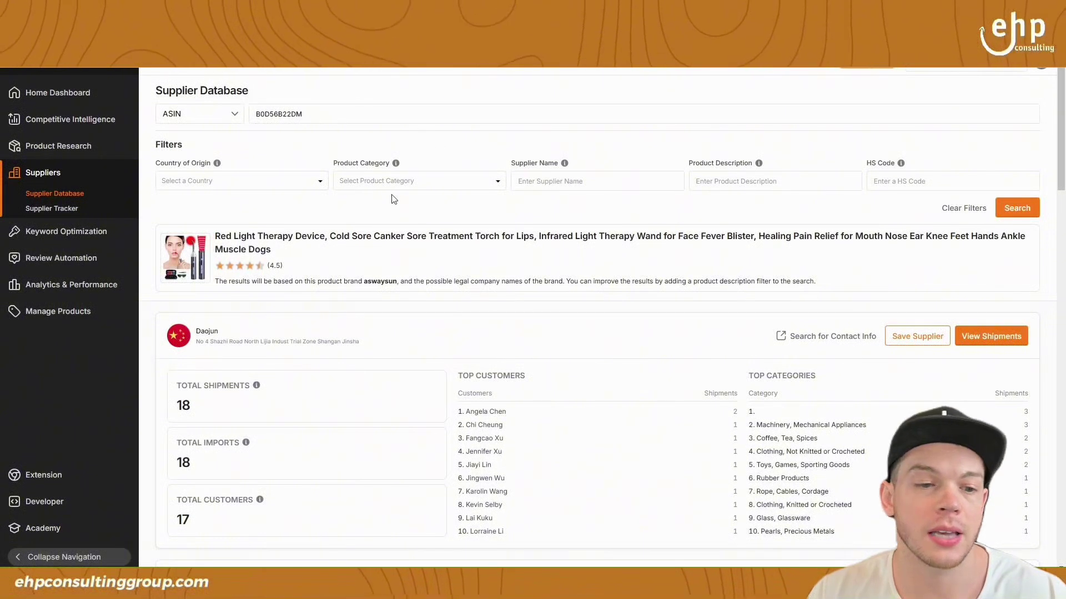
- Examine the Supplier Database's search types, the country, category and supplier name filters, and the suppliers listed for the current ASIN
click(204, 114)
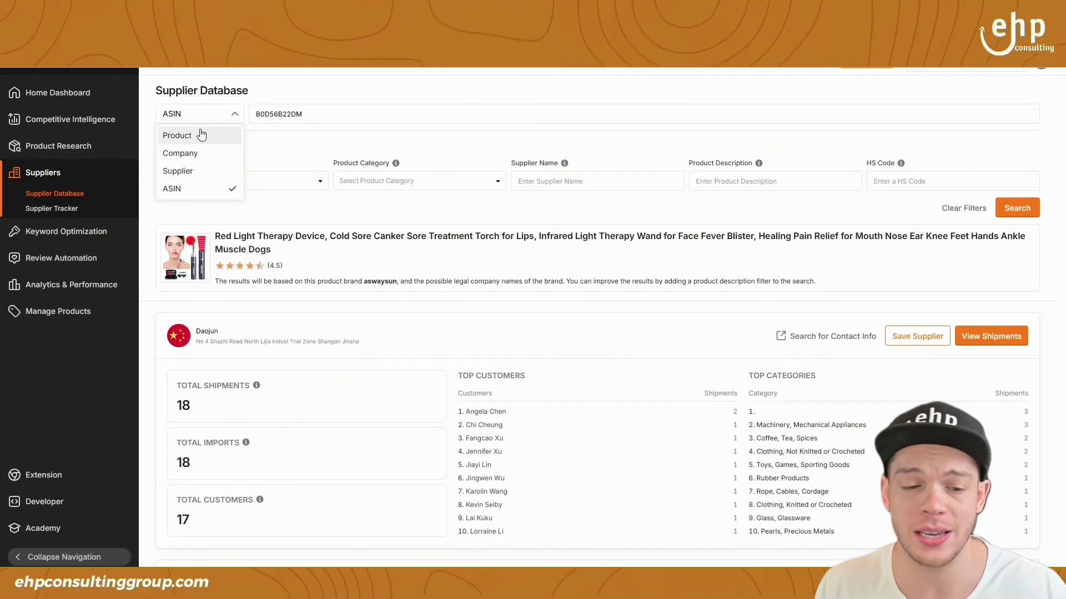
click(428, 209)
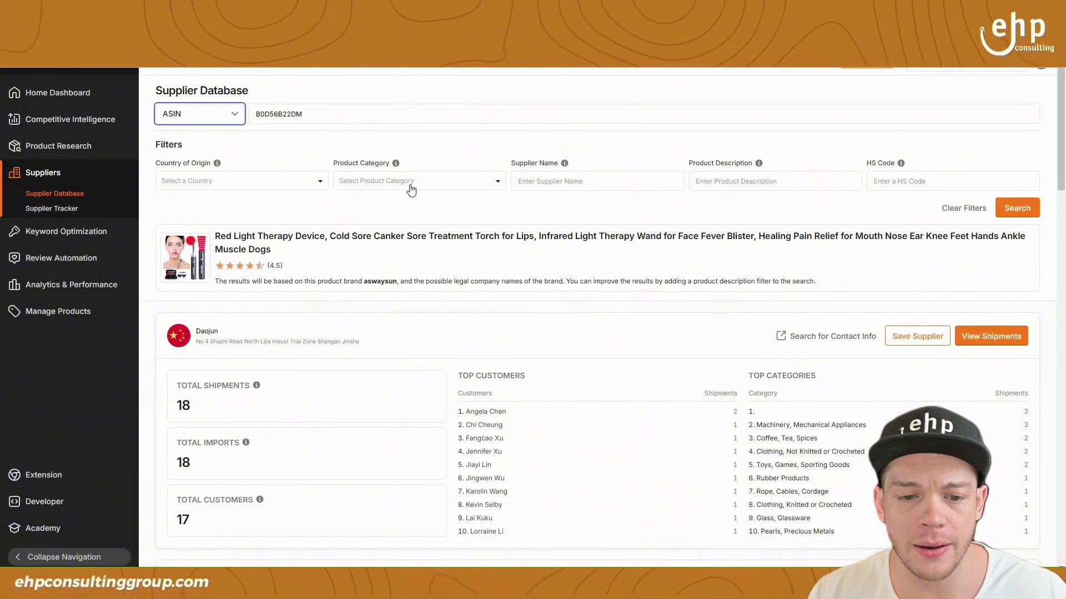
click(409, 185)
click(574, 181)
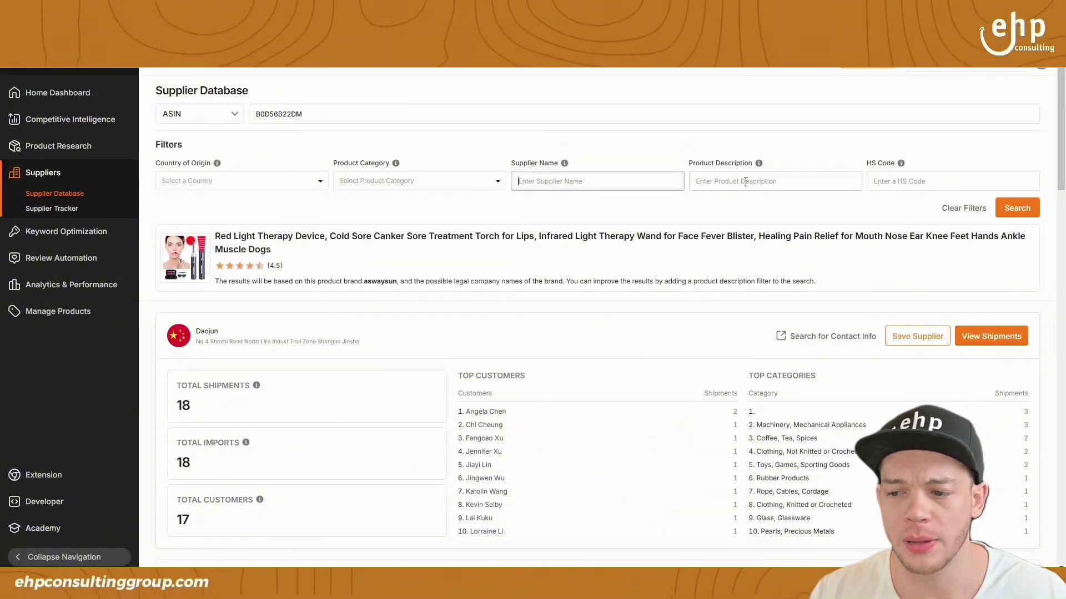
scroll(843, 360, down, 3)
scroll(844, 360, down, 15)
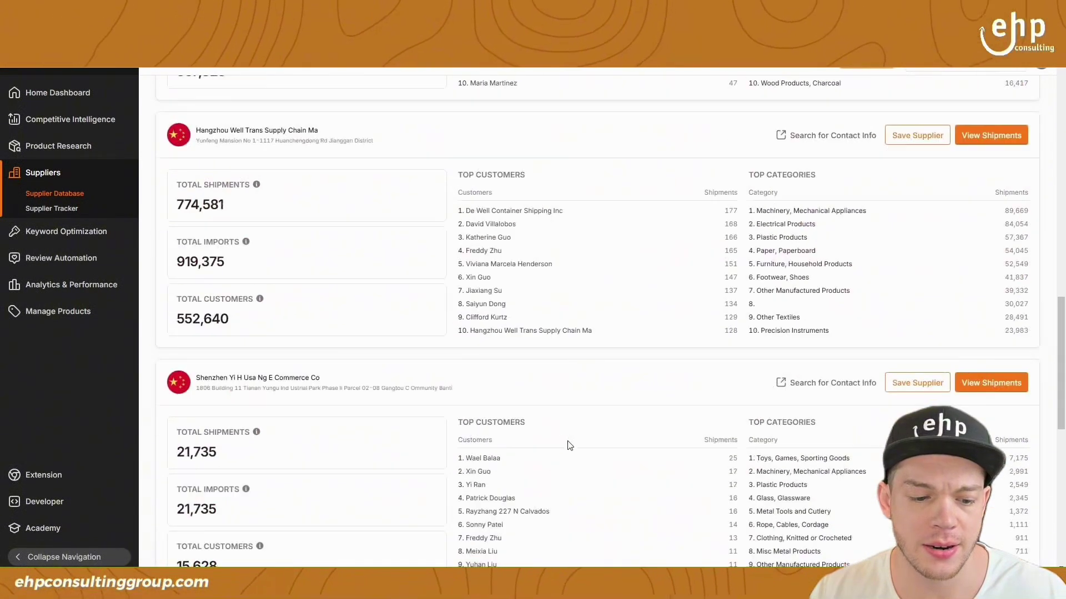
scroll(566, 445, up, 15)
scroll(575, 448, up, 2)
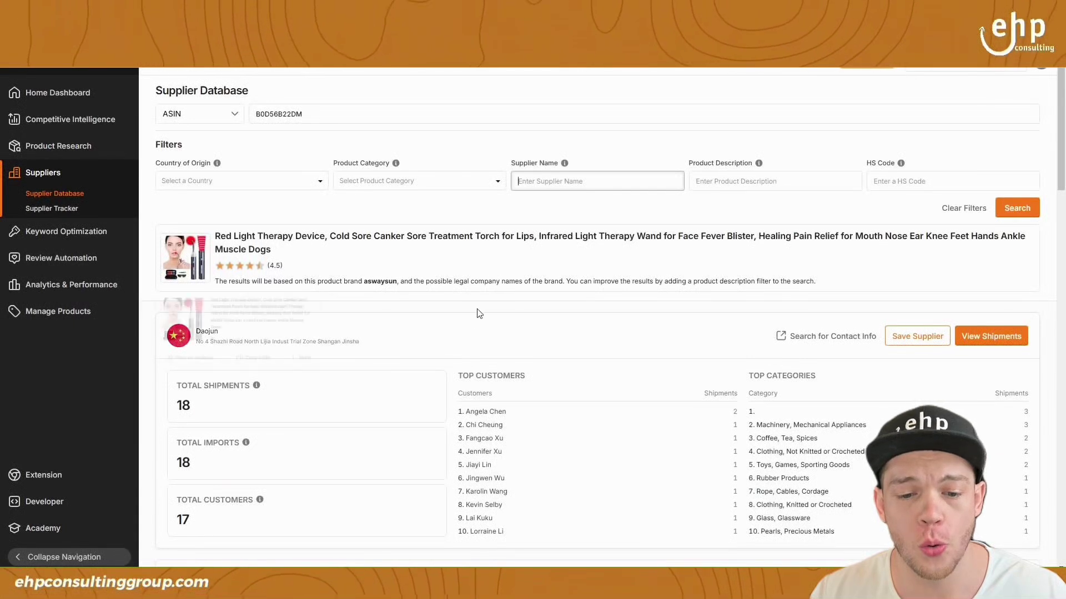
click(279, 186)
click(309, 178)
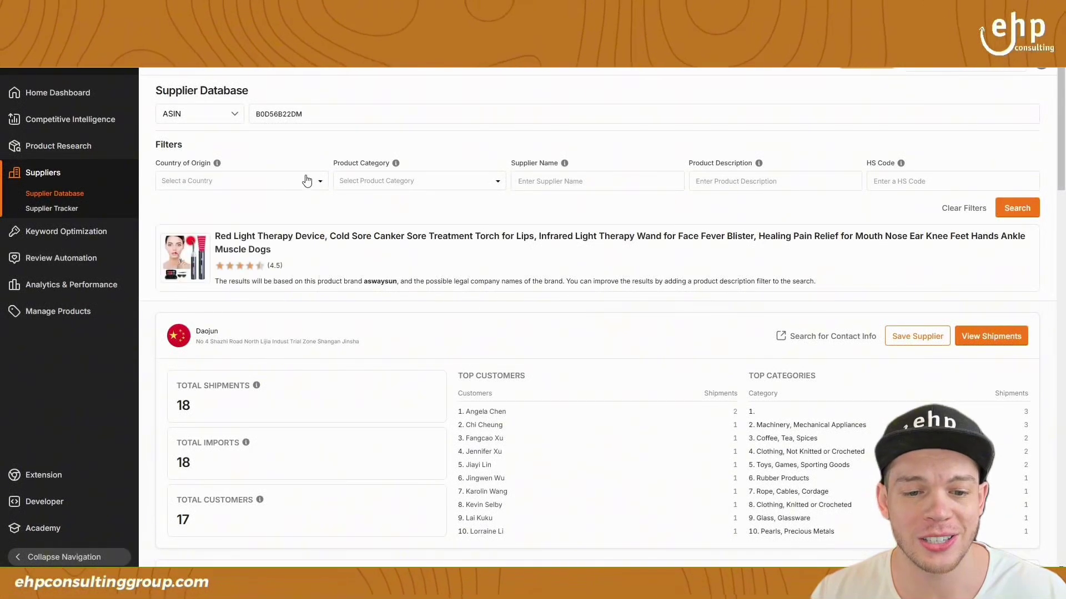
click(399, 186)
click(435, 184)
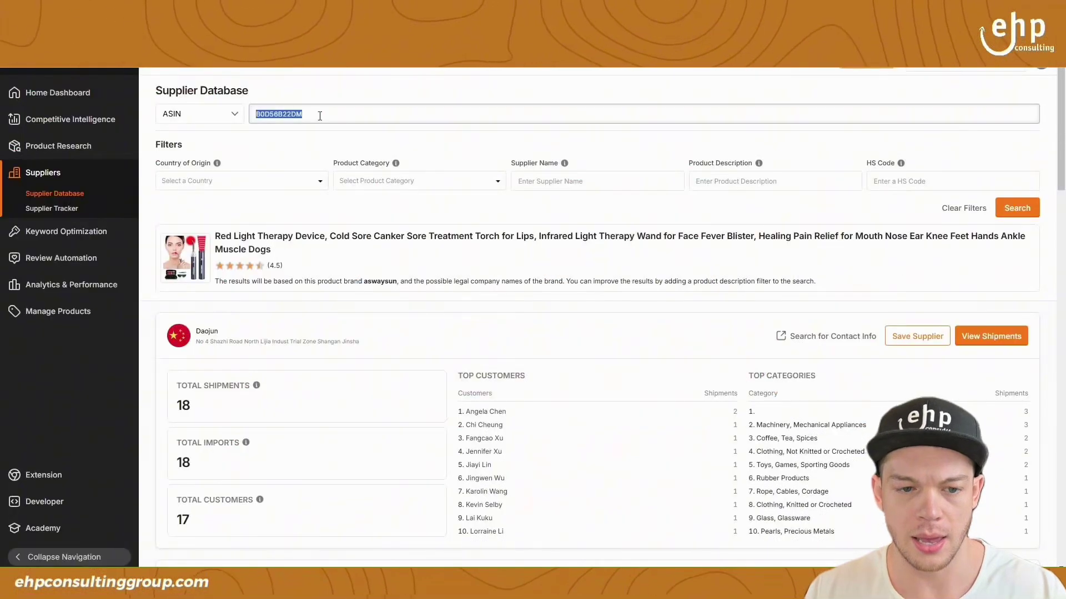
- Search the Supplier Database for ASIN B07SD7YYXH
text(B07SD7YYXH)
key(Return)
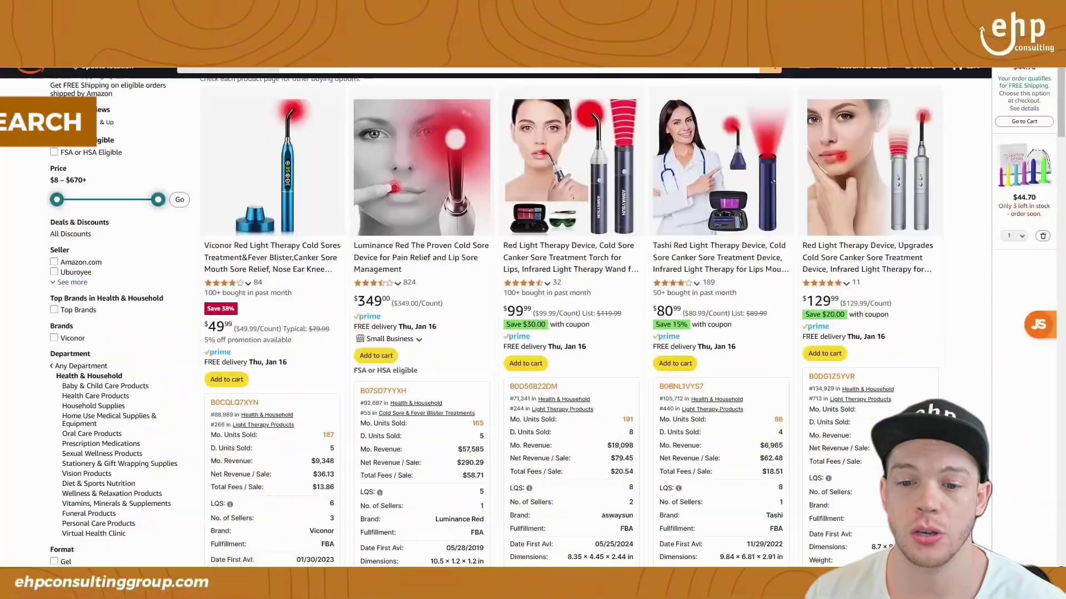
- Copy the image address of Amazon's aswaysun Red Light Therapy Device, switch to Alibaba.com, and run an image search with that link
right_click(582, 214)
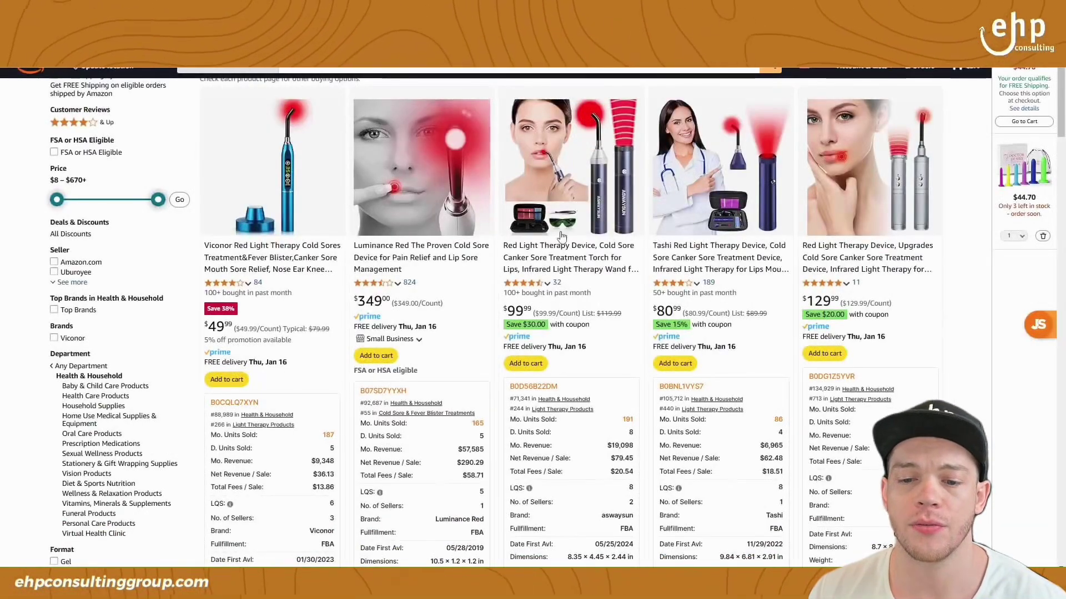
right_click(601, 204)
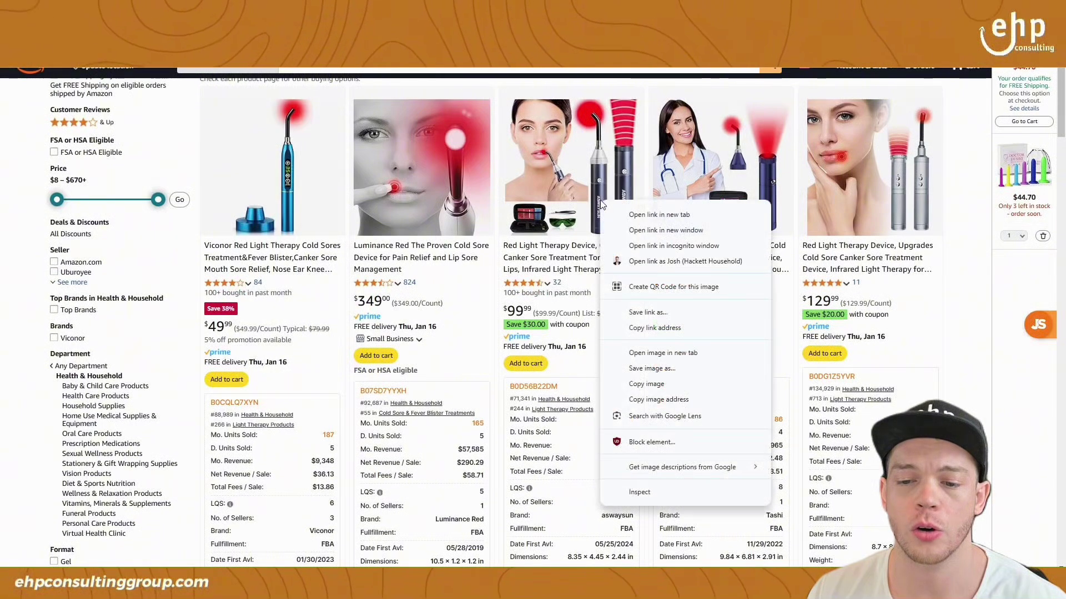
click(666, 401)
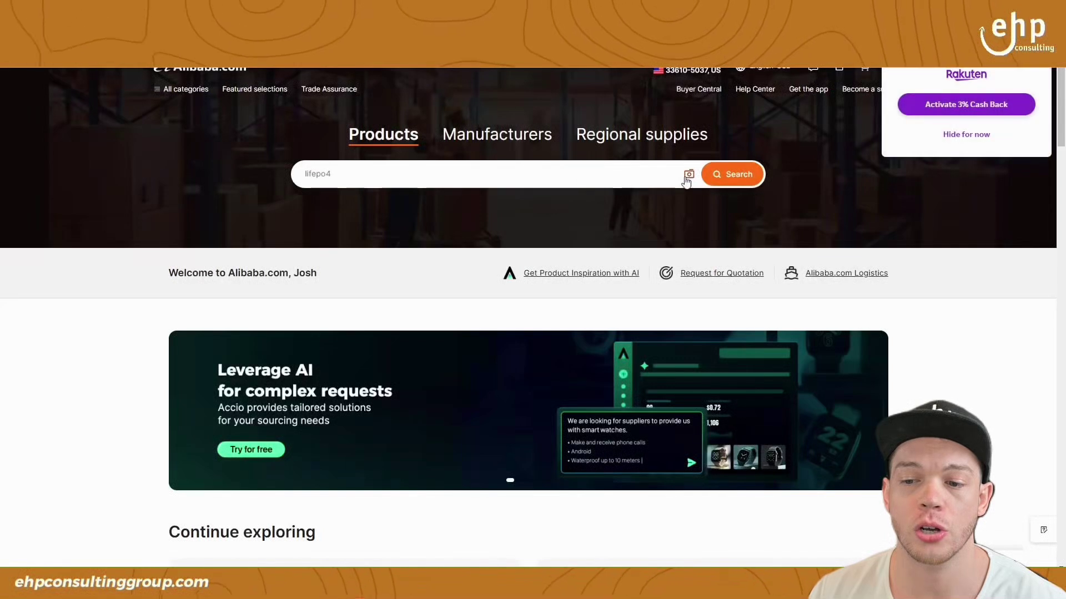
click(689, 176)
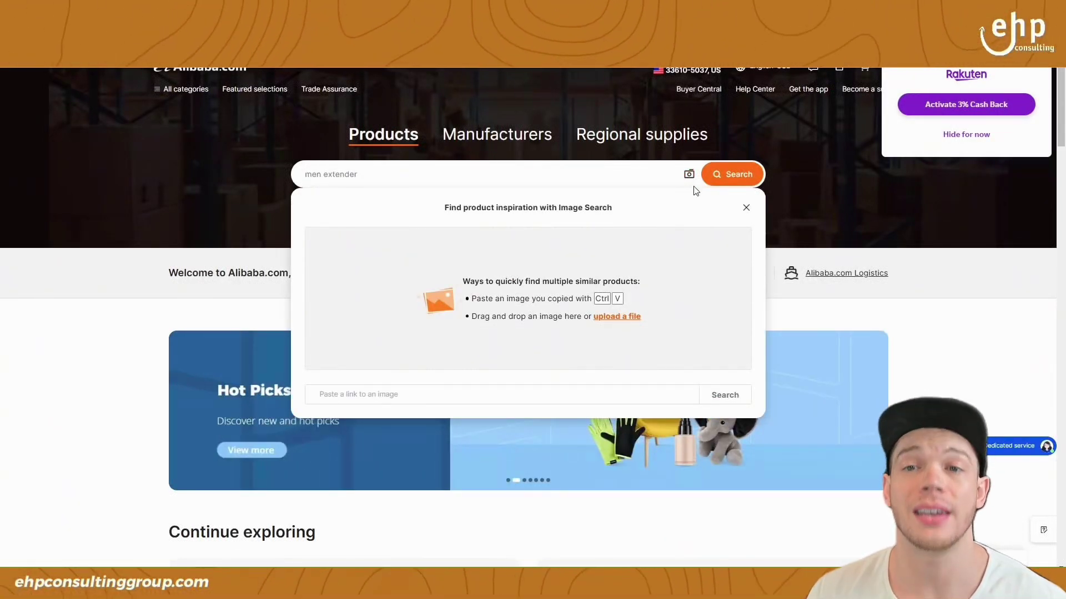
click(547, 396)
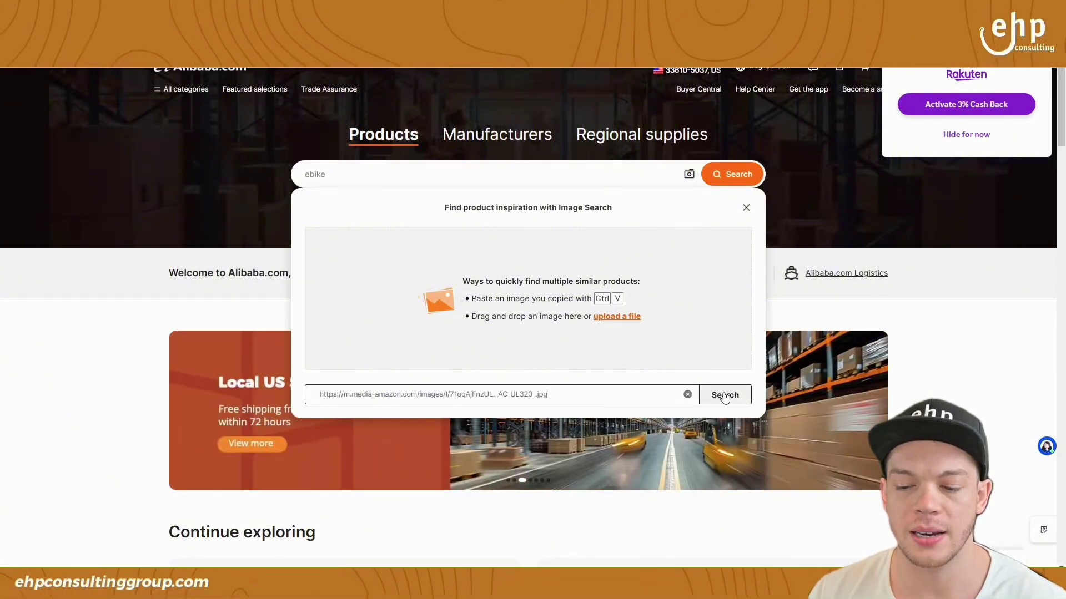
click(724, 396)
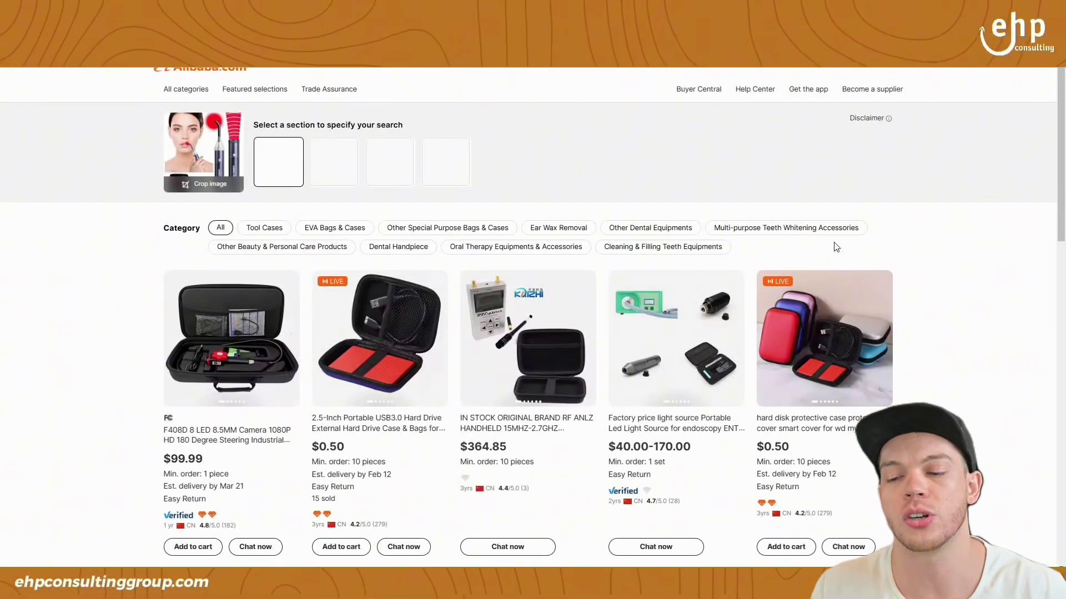
- Look through the image search results and open the $38.00 Red Light Cold Sores Fever Blister device listing
scroll(910, 247, down, 5)
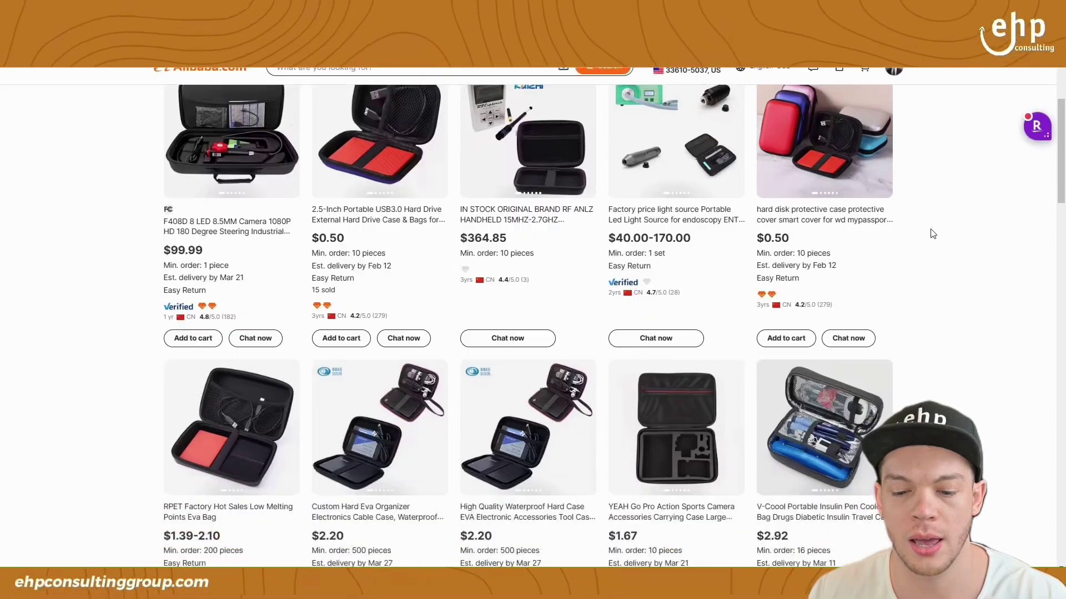
scroll(927, 244, down, 5)
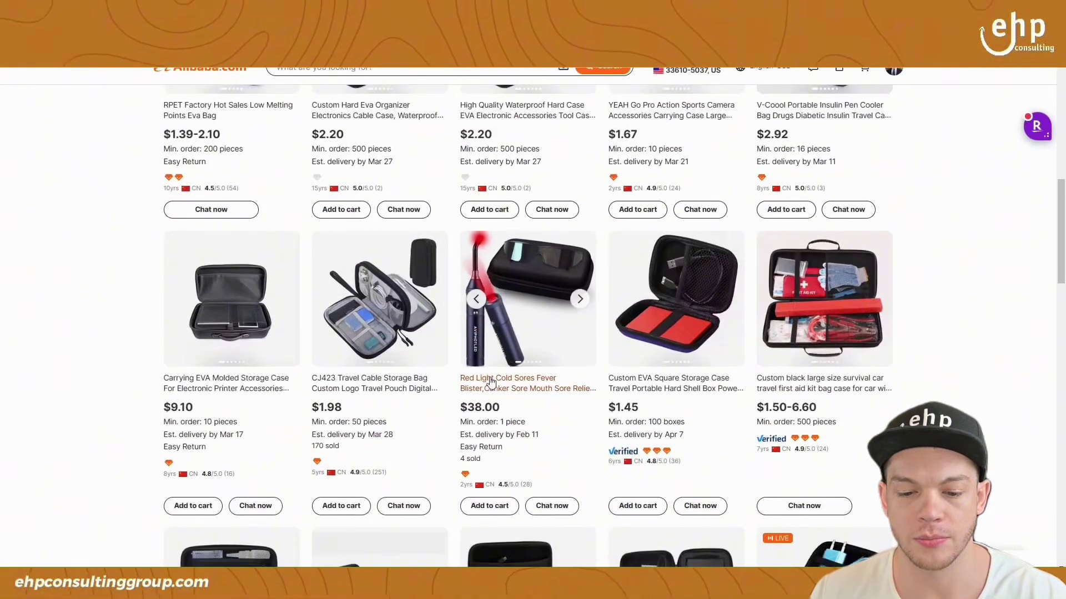
click(492, 378)
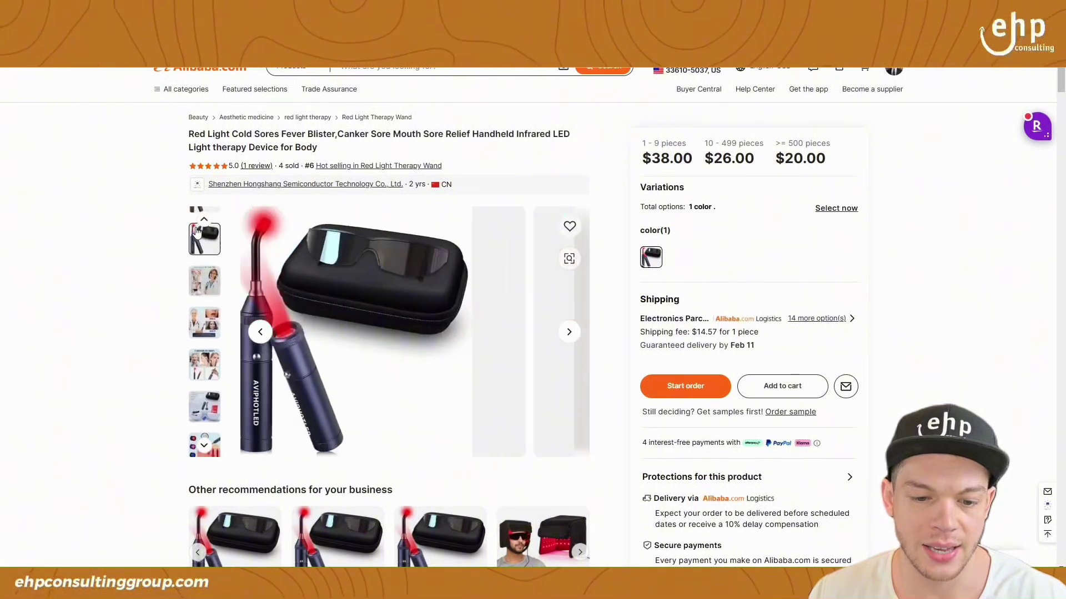
- Examine the red light therapy listing's product photos, recommended similar products and key attributes
mouse_move(203, 281)
mouse_move(201, 244)
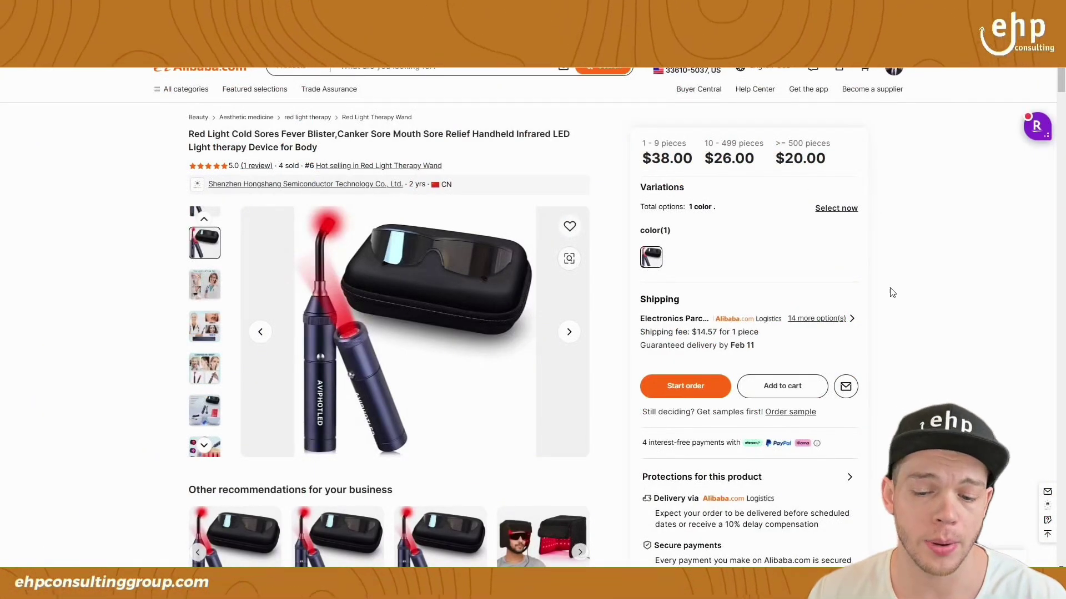
scroll(892, 292, down, 3)
scroll(902, 307, down, 3)
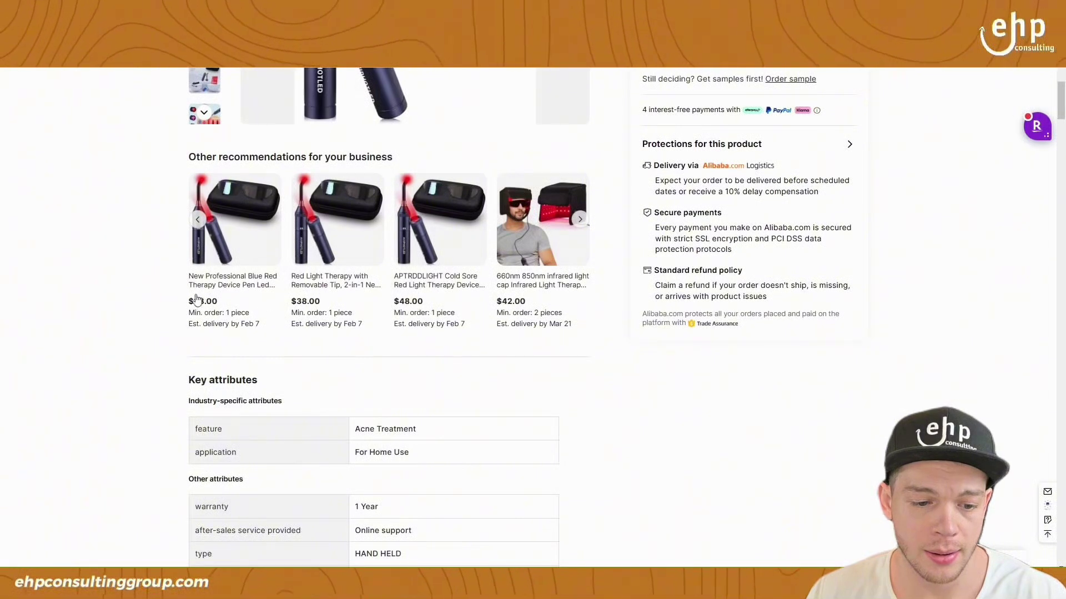
scroll(911, 341, up, 6)
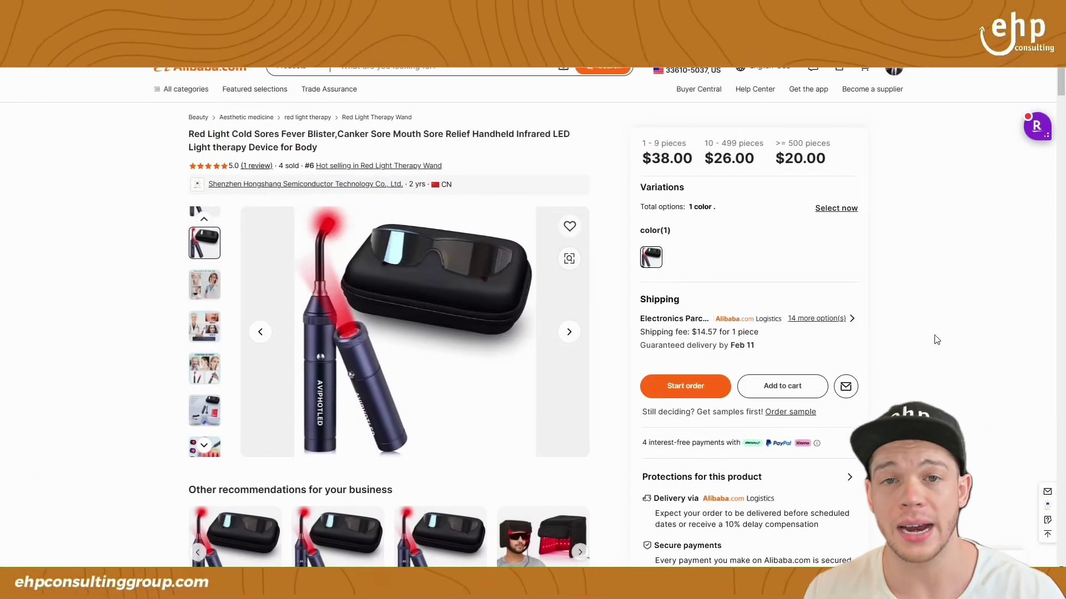